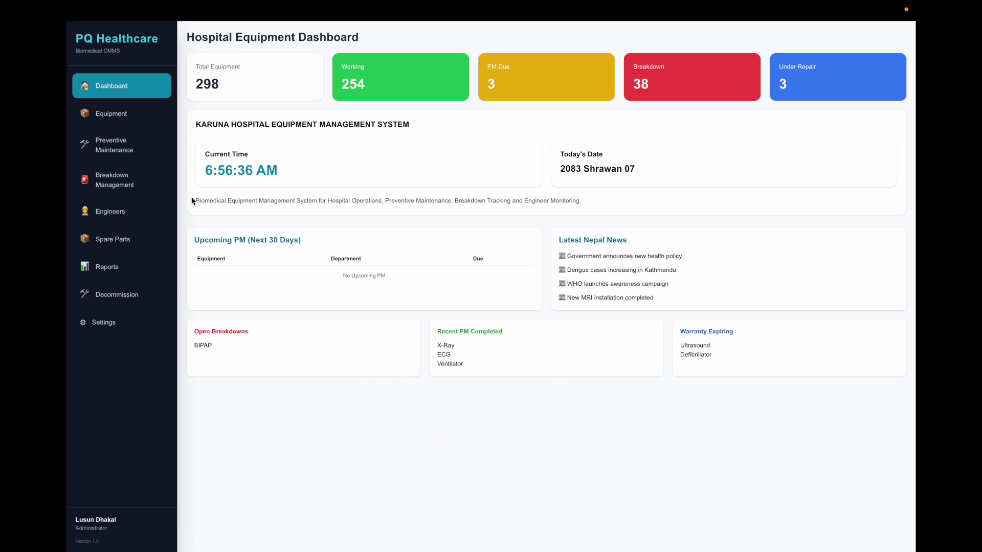
Step: Open the equipment list, search it for "ct" and clear the search
left_click(124, 119)
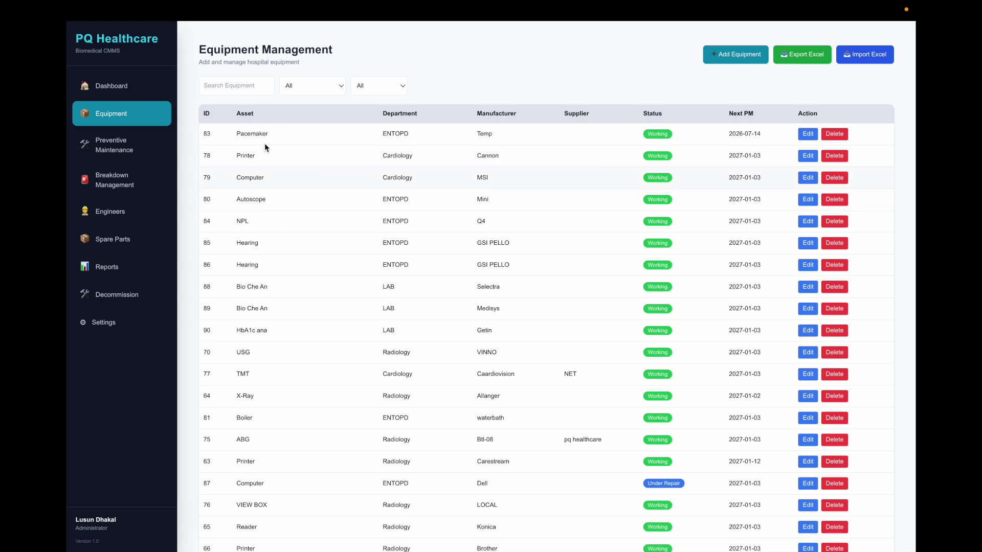
left_click(226, 90)
type("ct")
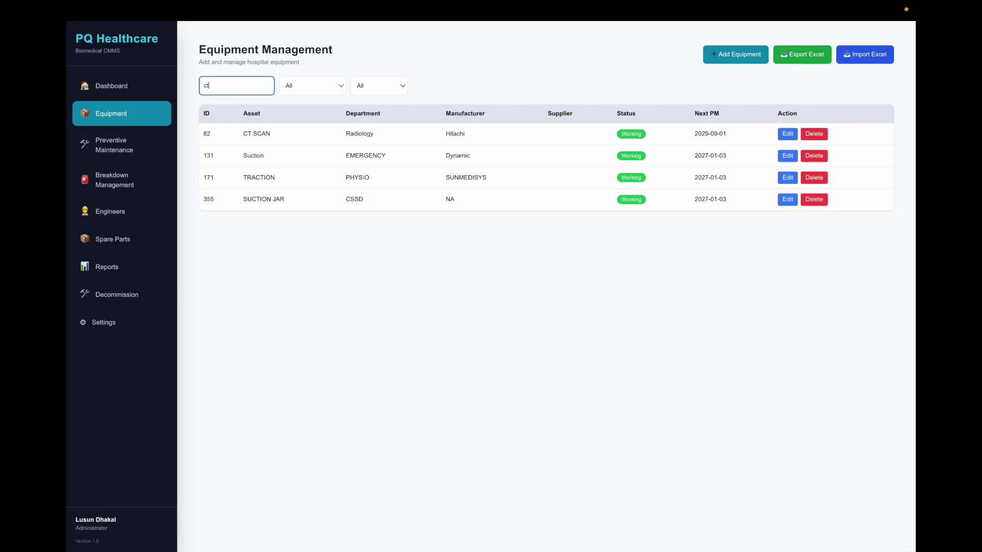
key("BackSpace")
key("BackSpace")
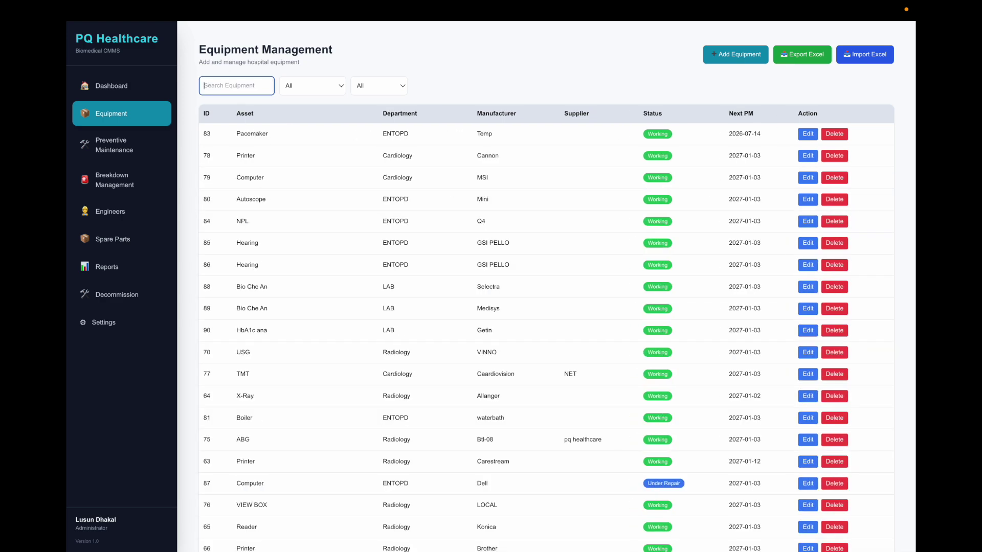
Step: Show the Add Equipment form, open the Pacemaker record for editing and save it as an update
left_click(715, 57)
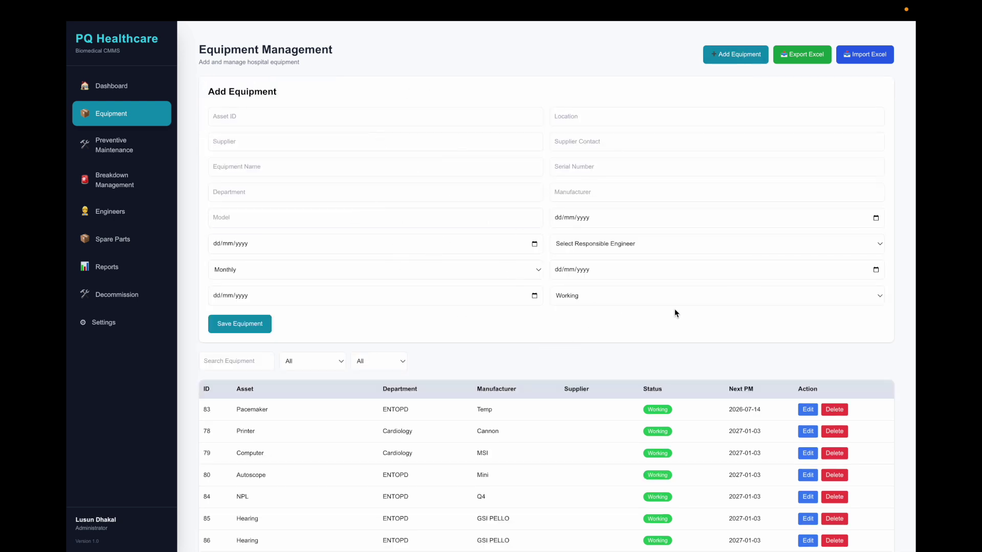
left_click(806, 413)
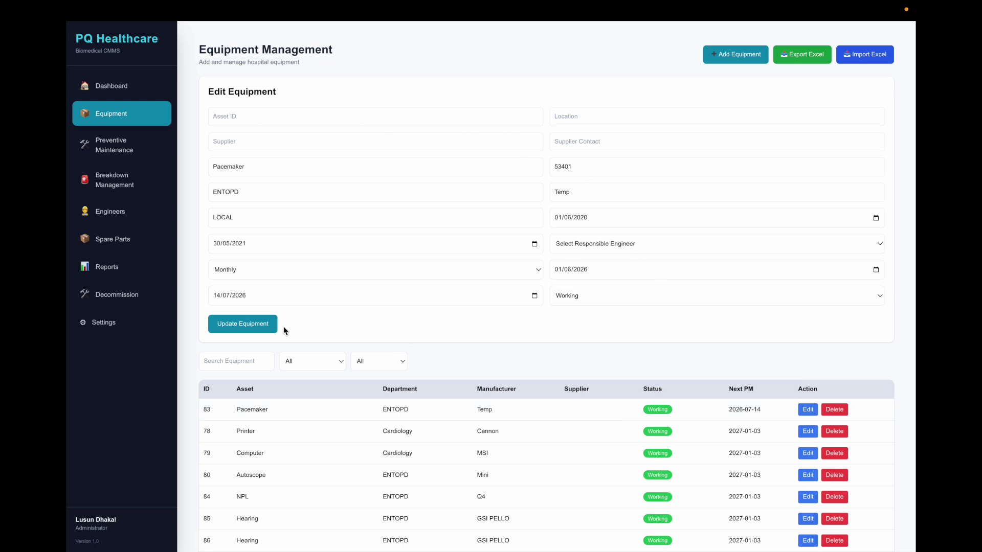
left_click(265, 329)
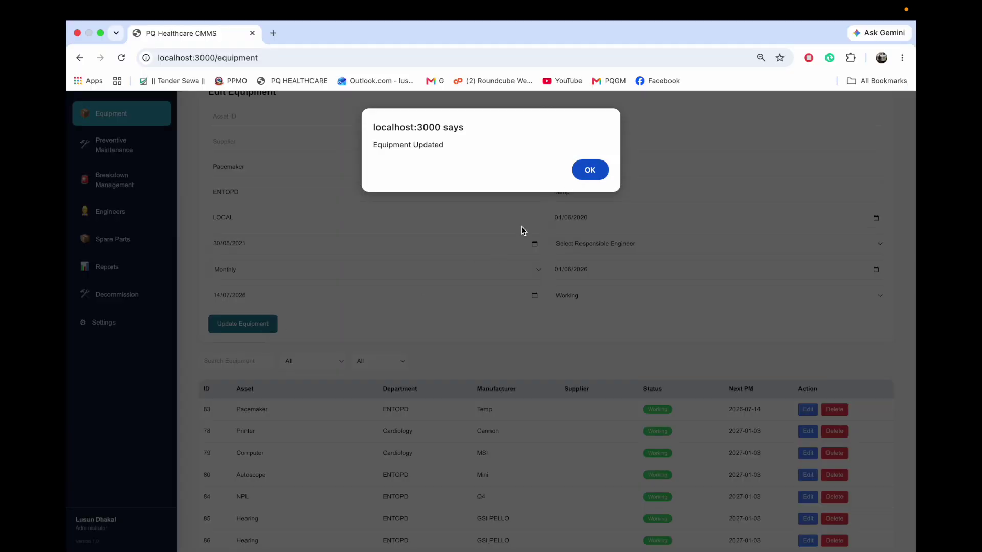
left_click(588, 167)
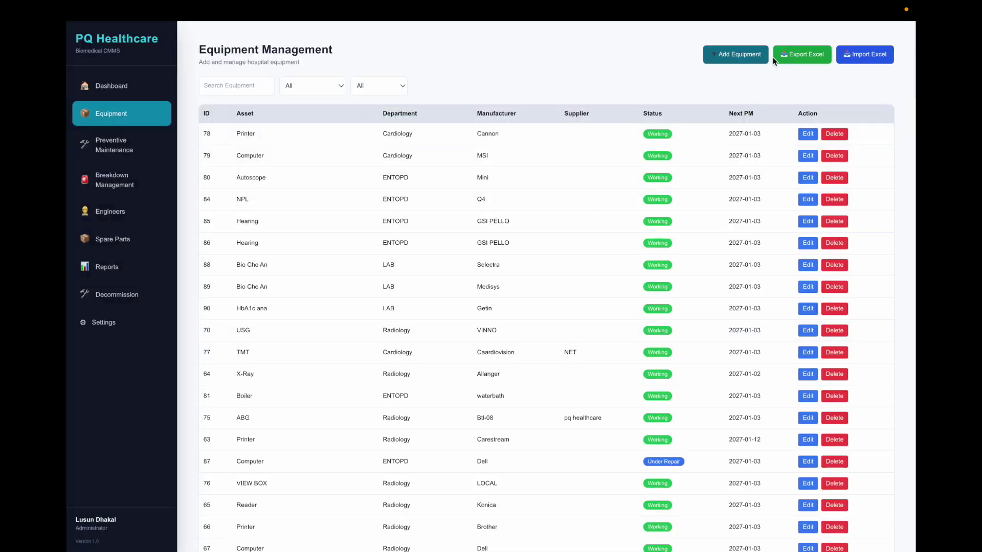
Step: Examine the department and status filter options and look through the equipment list
left_click(327, 86)
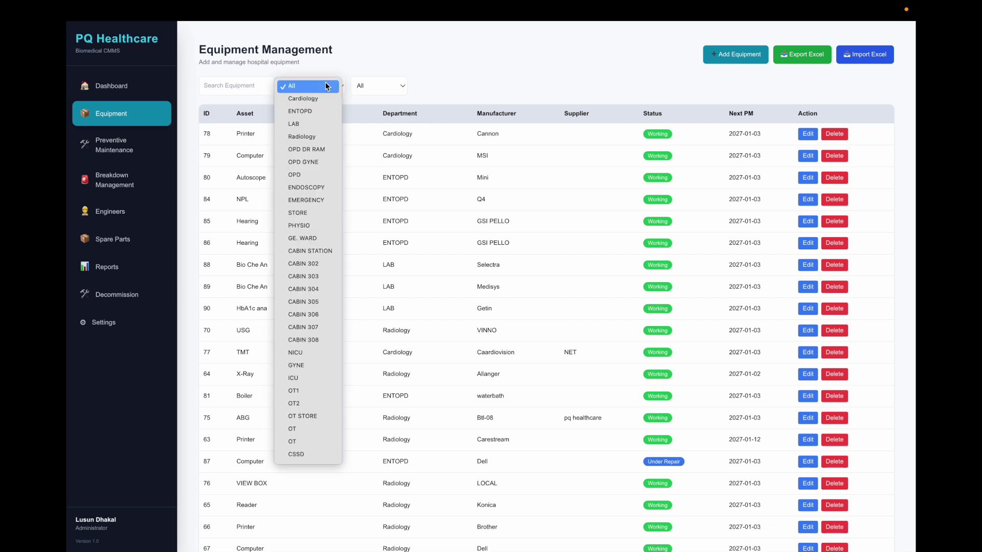
left_click(368, 93)
left_click(382, 90)
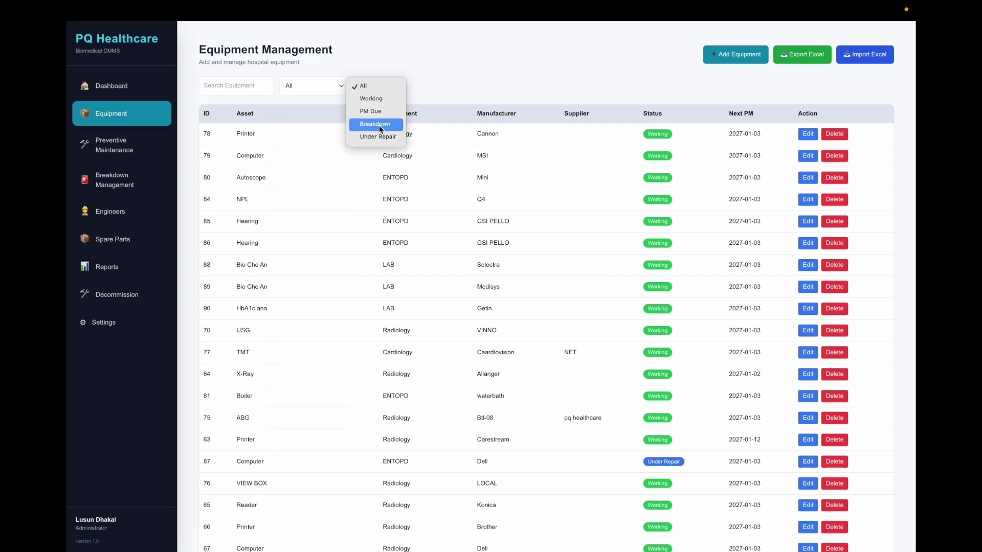
left_click(443, 88)
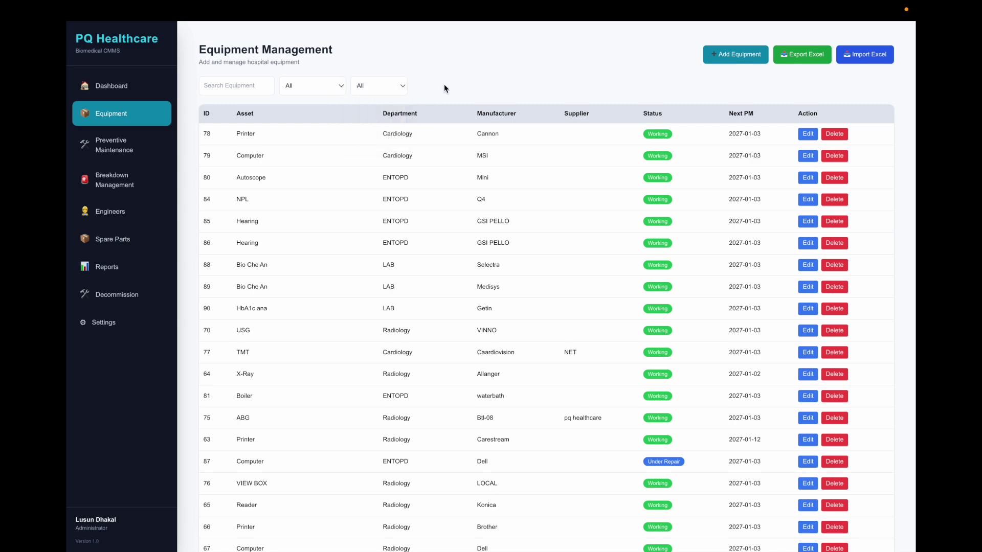
scroll(529, 381, "down", 2)
scroll(534, 364, "up", 2)
left_click(262, 90)
scroll(420, 153, "down", 1)
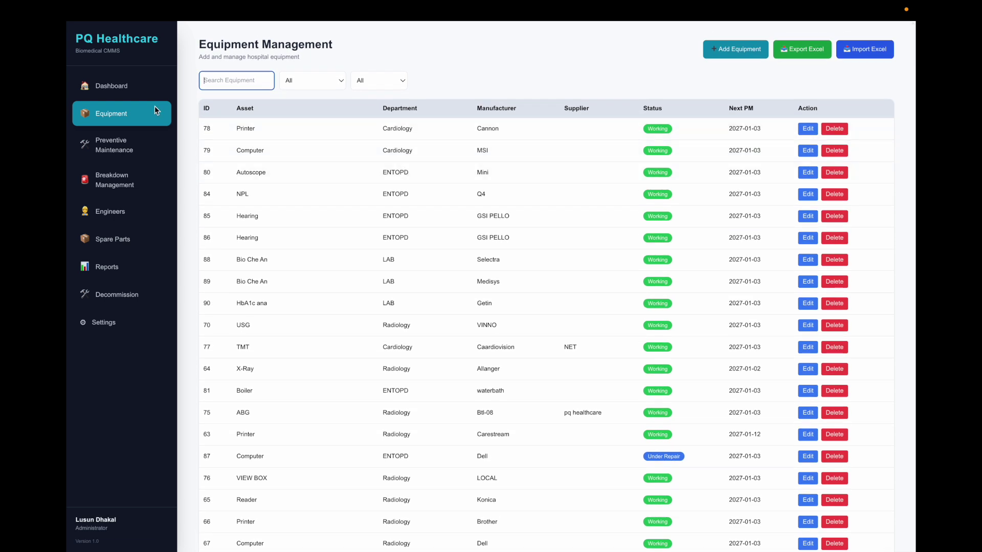
Step: Open the Cardiology Printer record for editing and look over its details
left_click(126, 115)
left_click(802, 132)
scroll(526, 268, "down", 3)
scroll(526, 265, "up", 3)
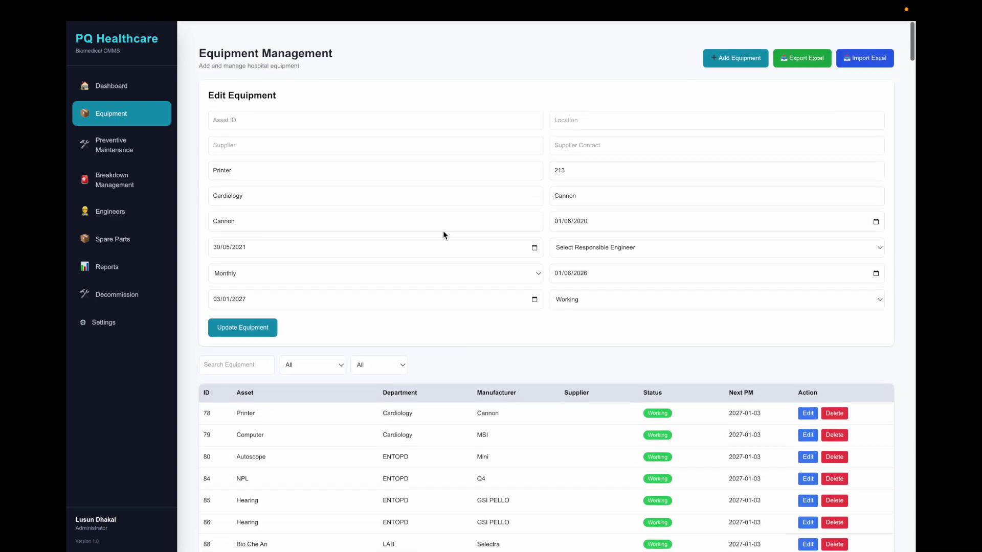
Step: Open Preventive Maintenance, search the due equipment for "p" and clear the search
left_click(122, 151)
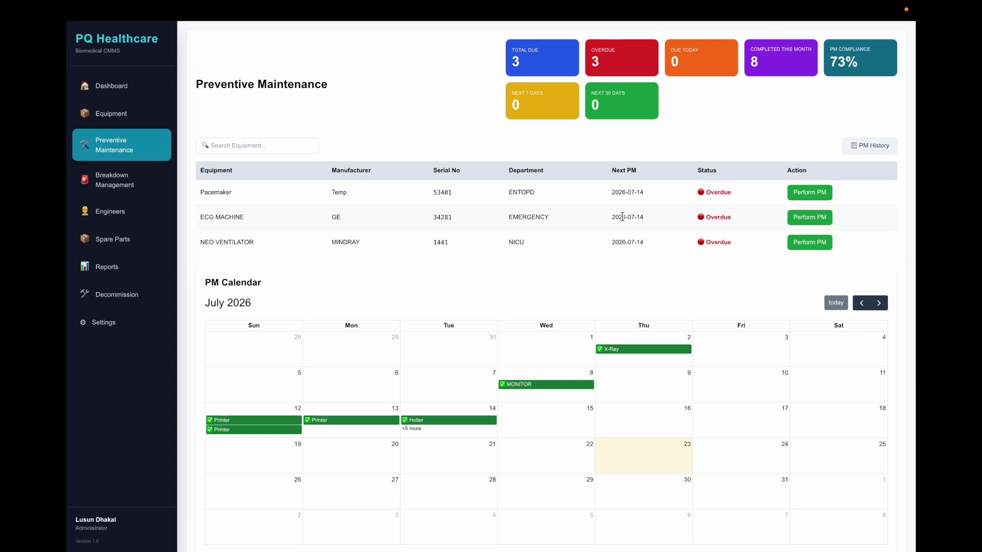
left_click(234, 145)
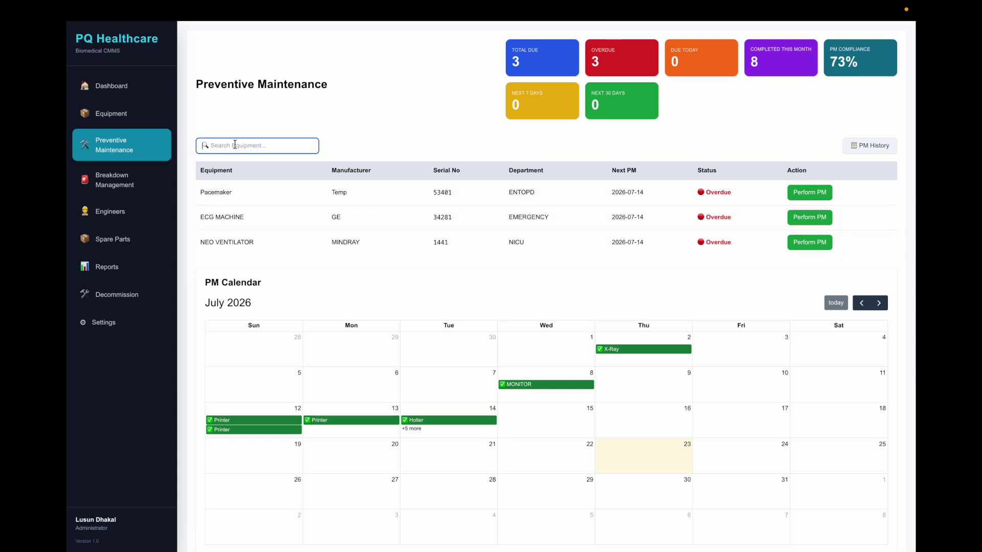
type("p")
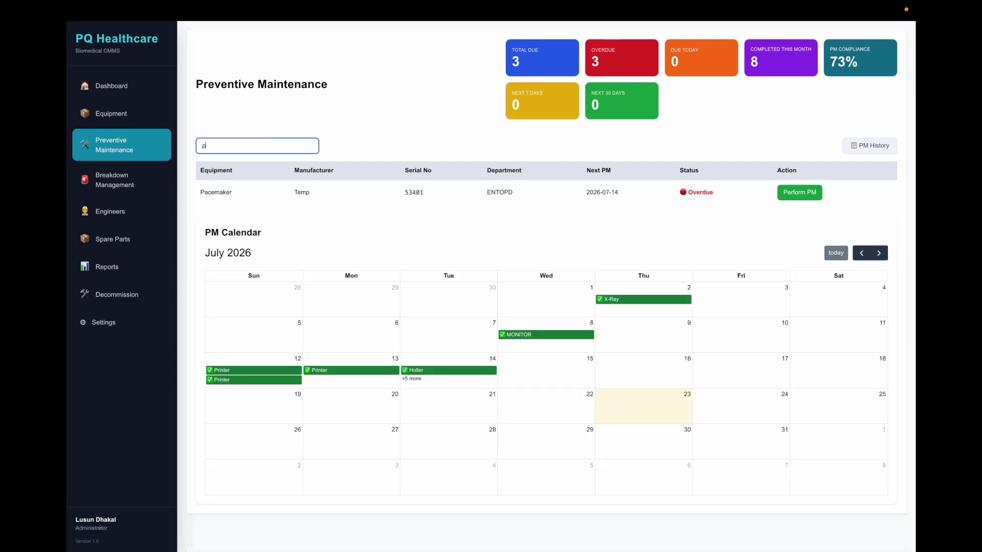
key("BackSpace")
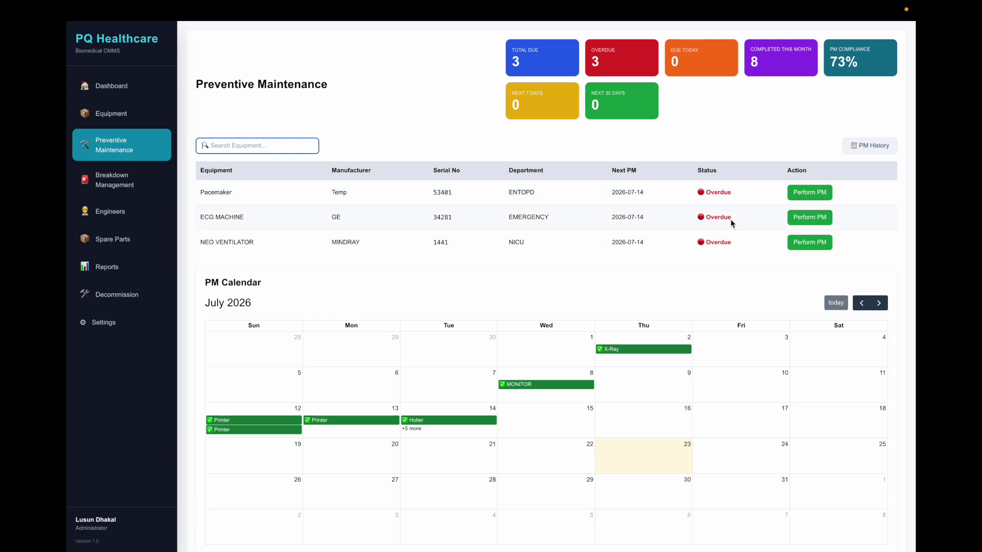
Step: View all July 14 entries in the PM calendar and the details of the July 8 MONITOR maintenance
left_click(413, 429)
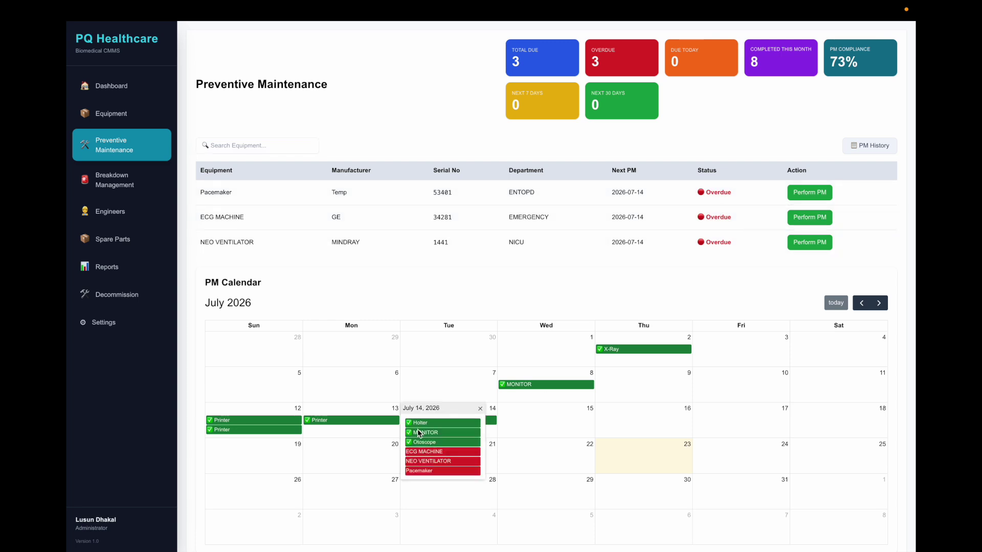
left_click(457, 375)
left_click(517, 384)
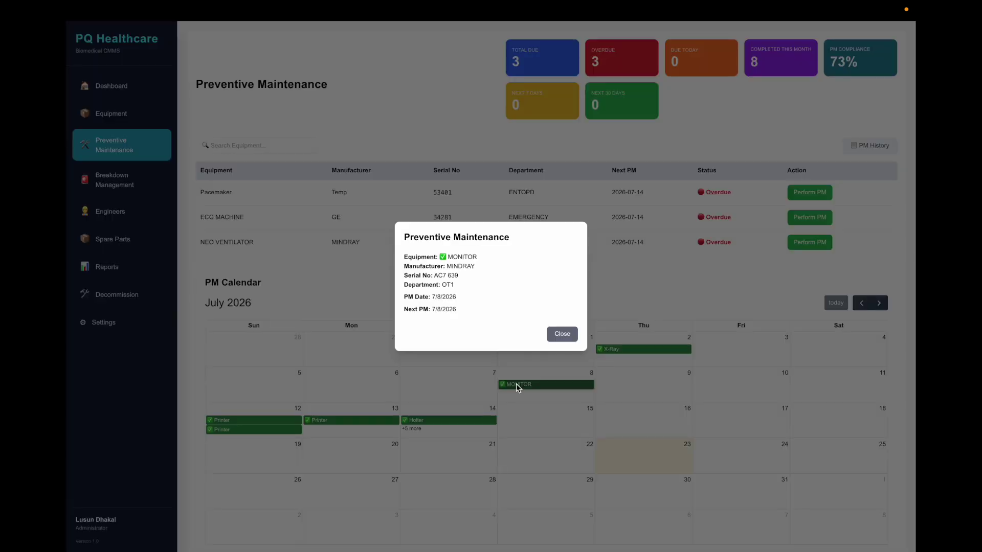
left_click(560, 333)
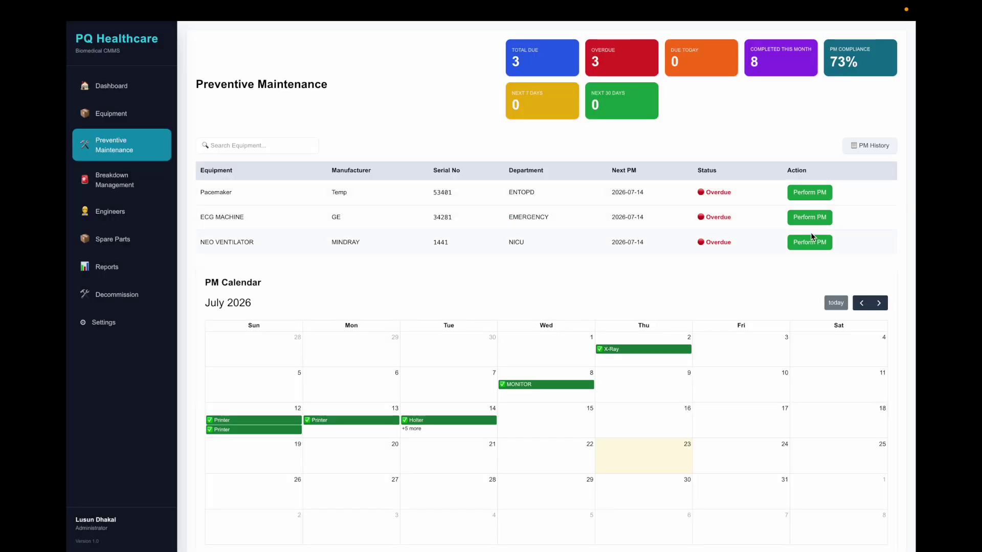
Step: Open the Perform PM form for the ECG MACHINE and review its fields and maintenance checklist
left_click(808, 219)
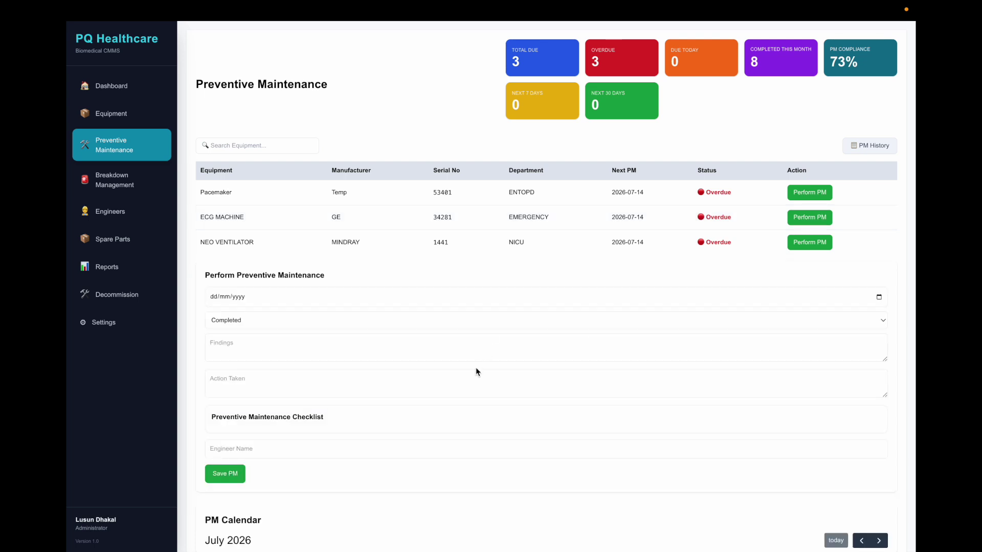
scroll(470, 376, "down", 2)
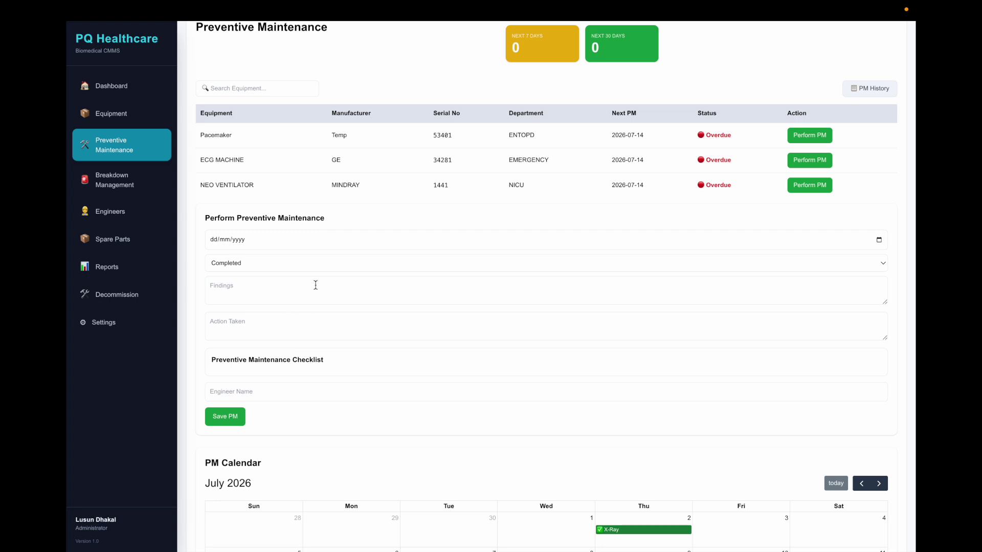
scroll(323, 292, "up", 1)
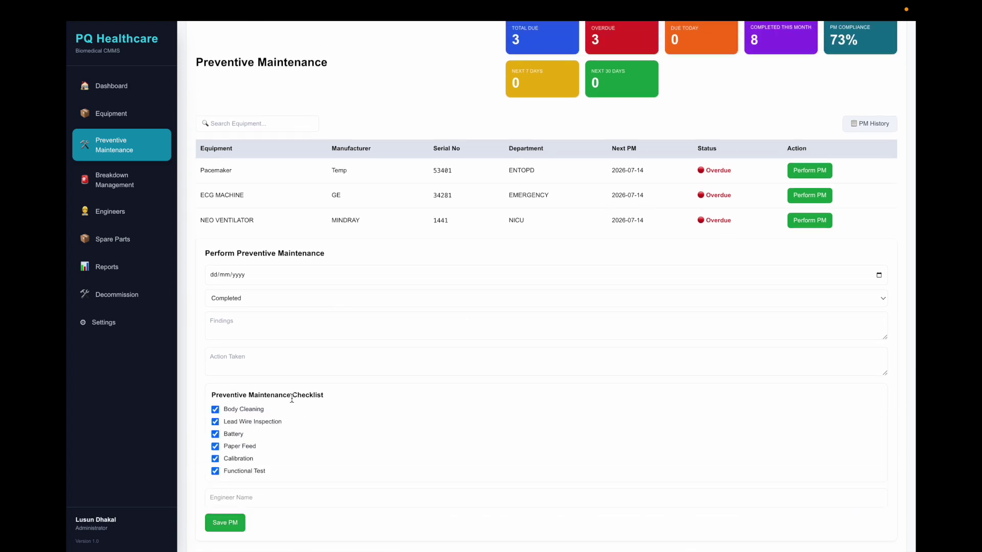
scroll(668, 198, "up", 1)
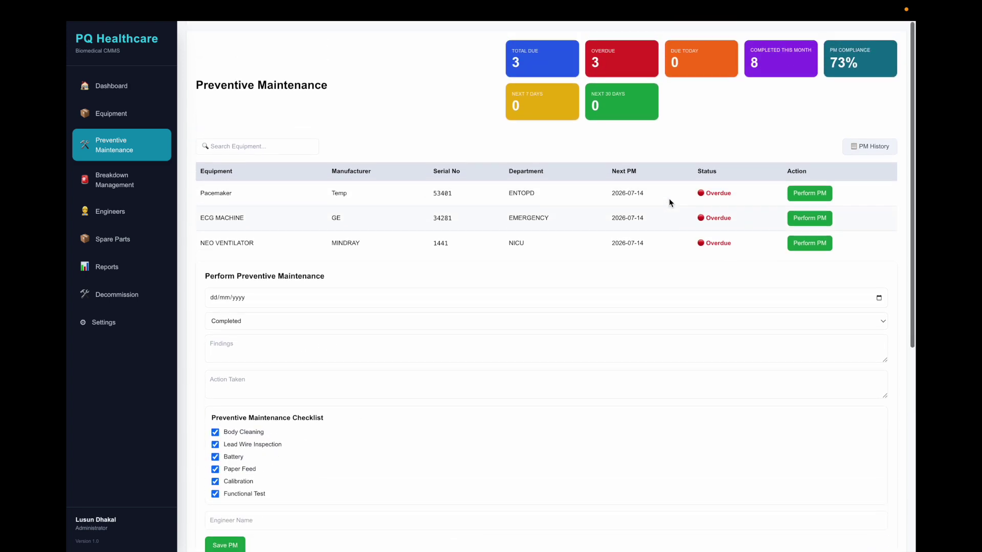
Step: Open the PM history, read through the service report of the July 14 MONITOR maintenance and close it
left_click(861, 152)
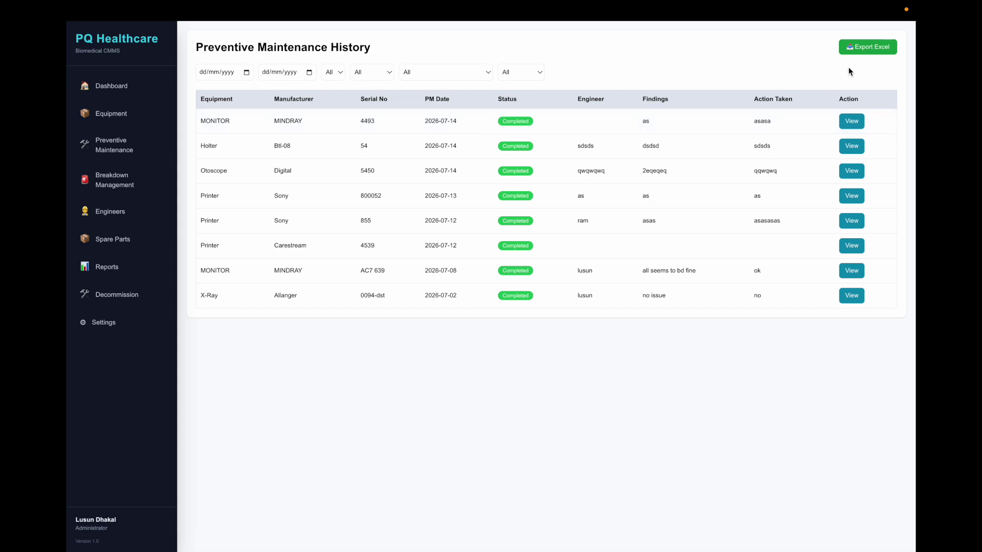
left_click(852, 121)
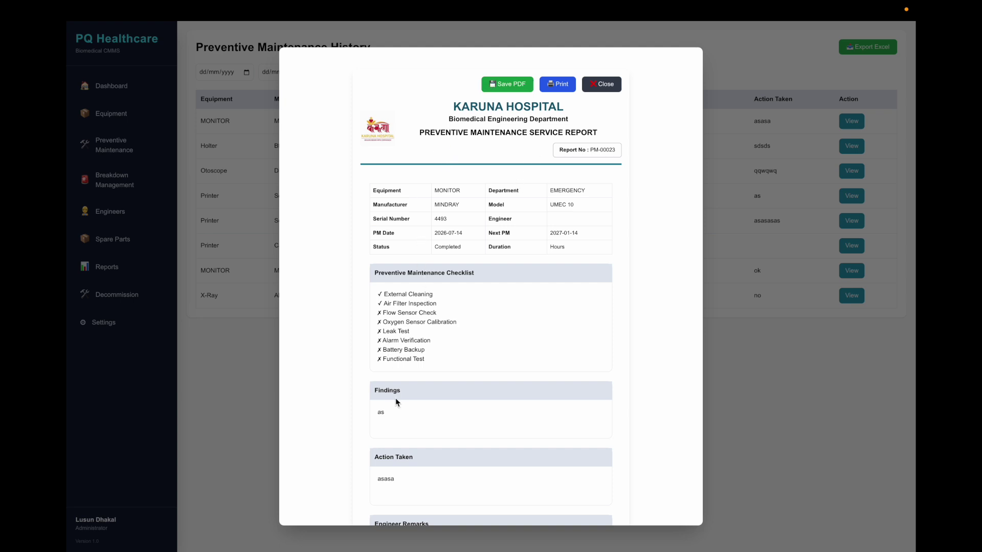
scroll(395, 397, "down", 3)
scroll(395, 401, "up", 5)
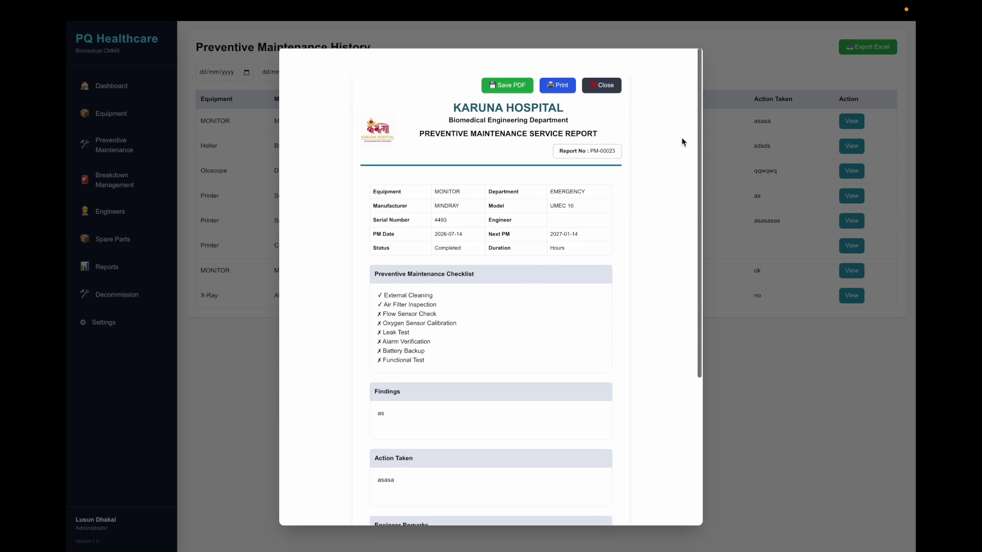
left_click(606, 85)
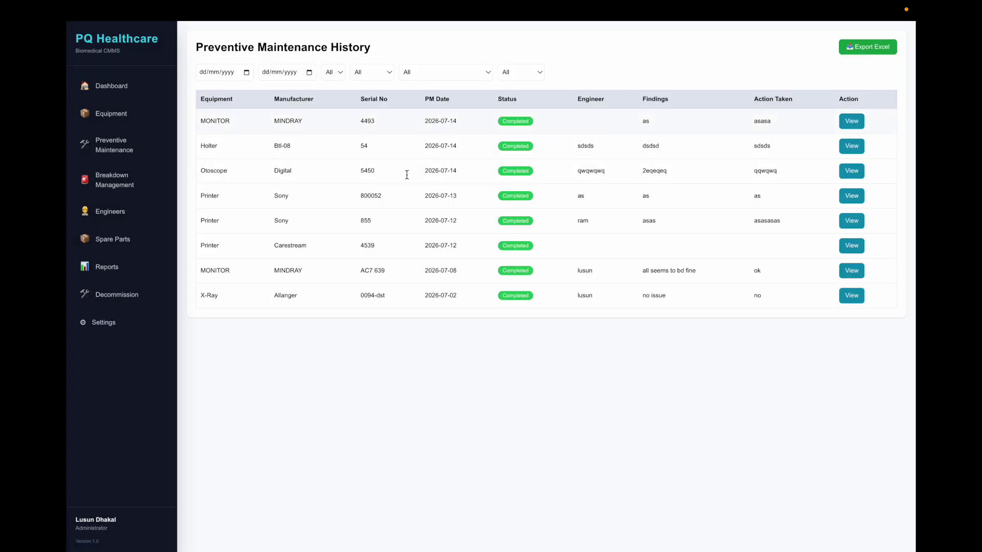
Step: Open Breakdown Management and filter the equipment list to the ICU department
left_click(129, 178)
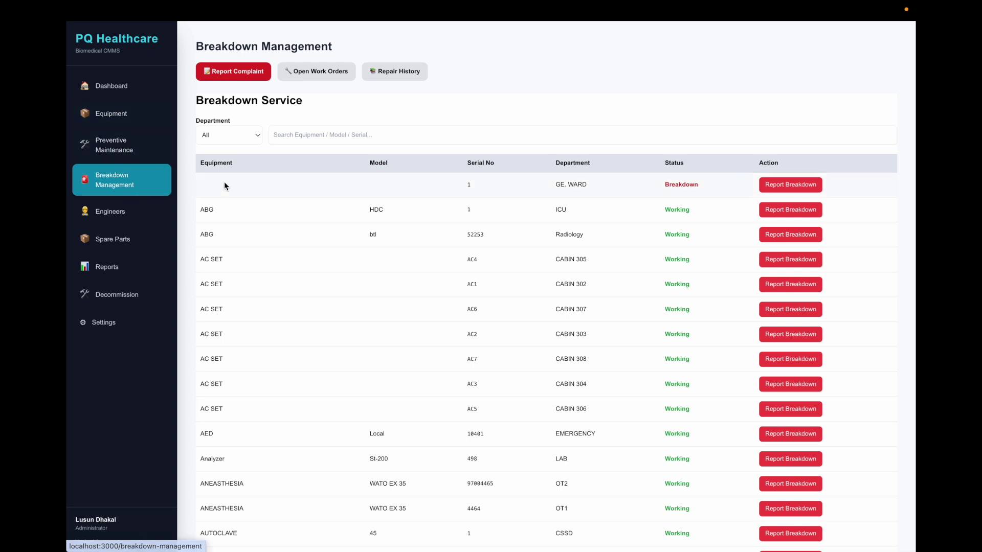
left_click(257, 135)
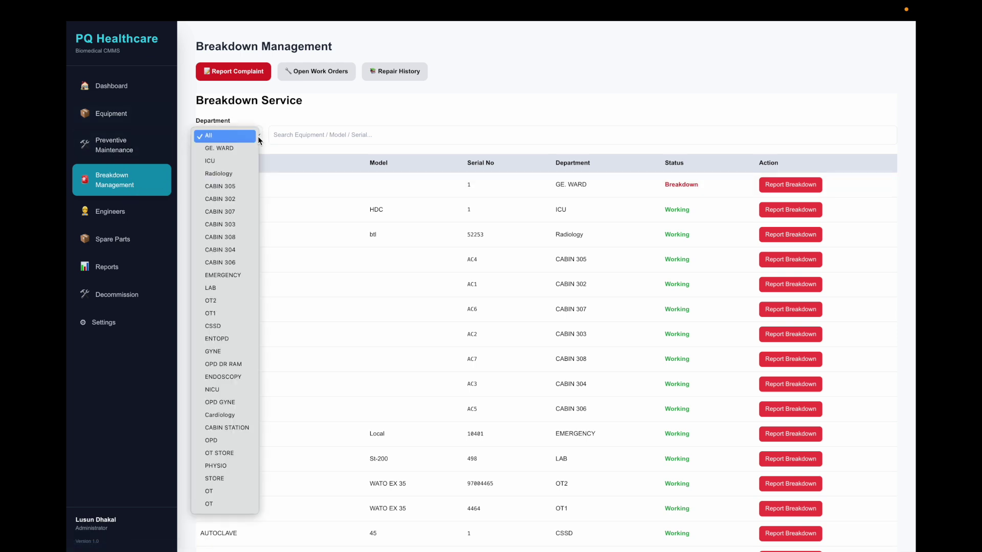
left_click(231, 163)
Step: Search the ICU equipment for "ssg" and "eeg", then shorten the search term to "e"
left_click(293, 138)
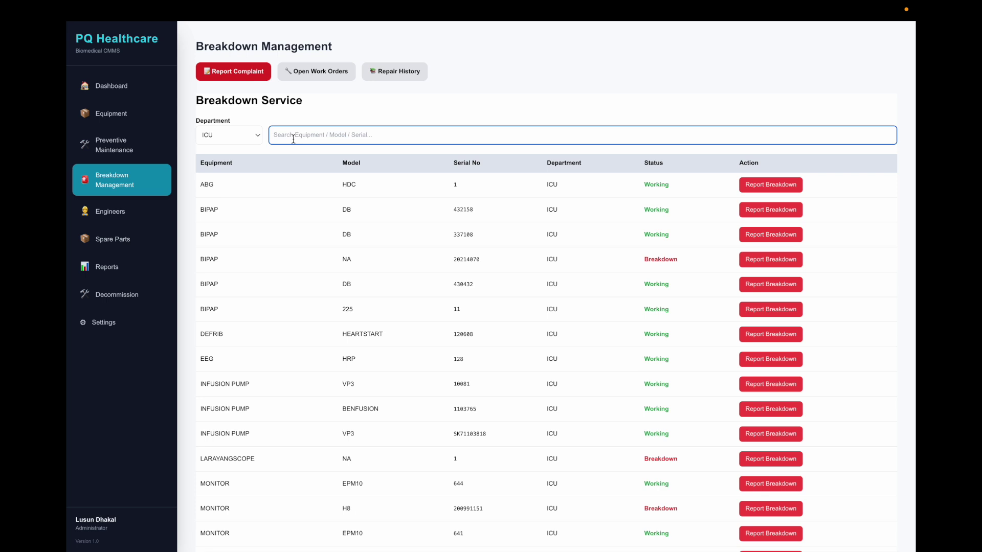
type("ssg")
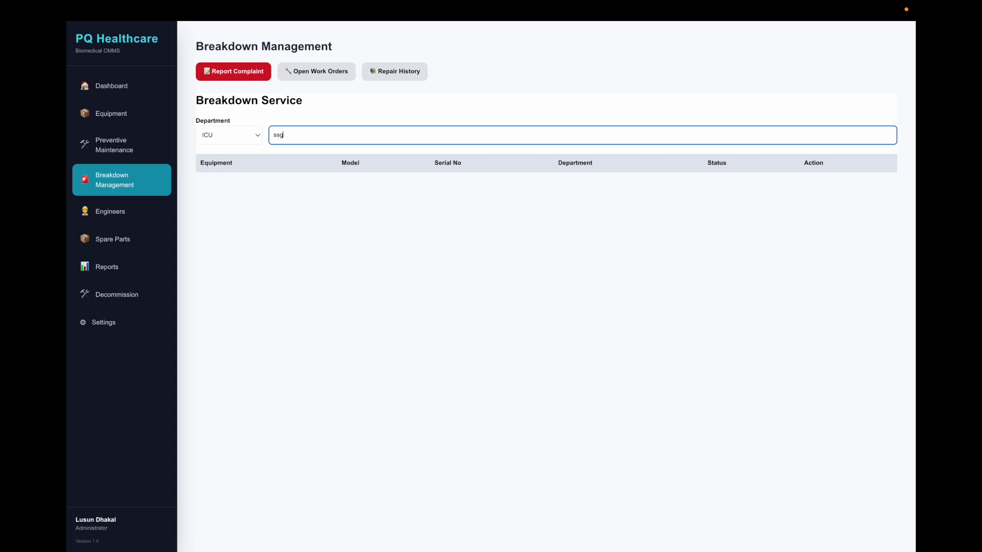
key("BackSpace")
key("BackSpace")
type("eeg")
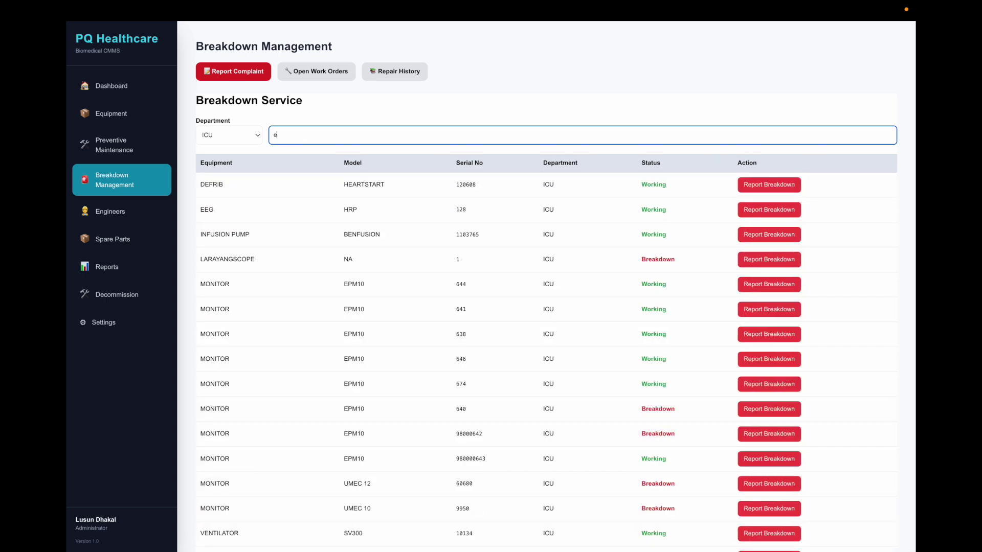
key("BackSpace")
key("BackSpace")
Step: Open the breakdown report form for the ICU DEFRIB, review its fields and cancel it
left_click(750, 188)
scroll(433, 326, "down", 1)
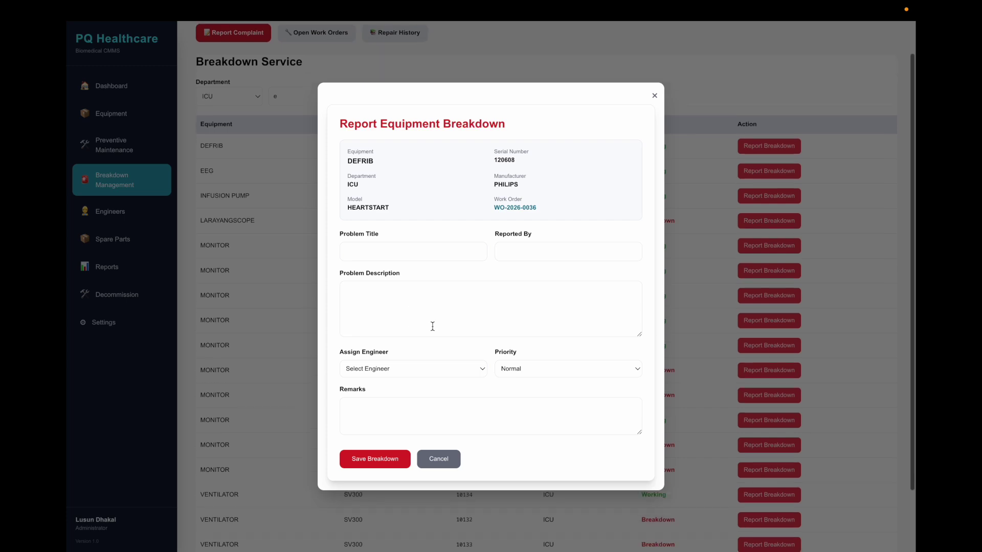
left_click(438, 463)
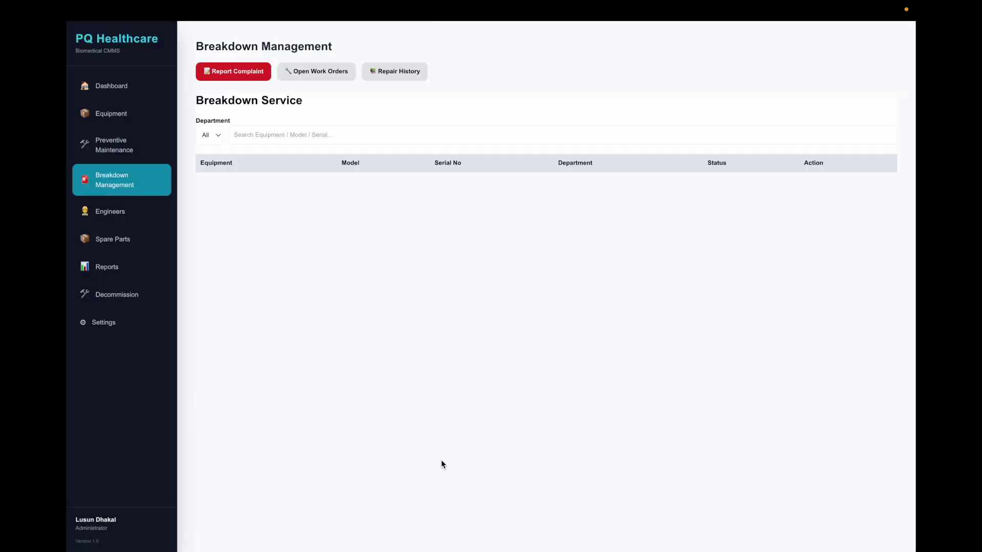
Step: Open the list of open work orders in Breakdown Management
left_click(322, 77)
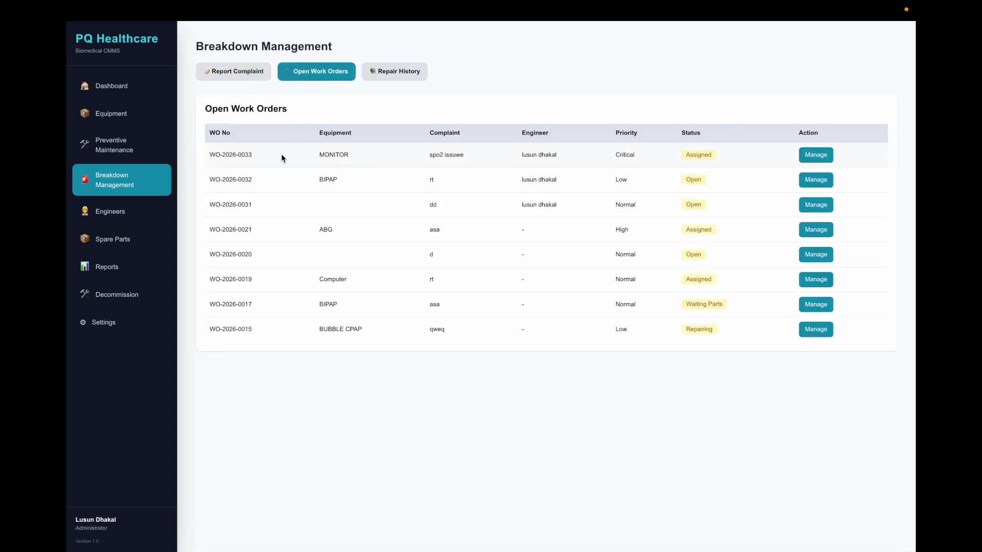
Step: Open the critical NICU monitor work order, review its breakdown details and engineer action fields, and close it
left_click(820, 159)
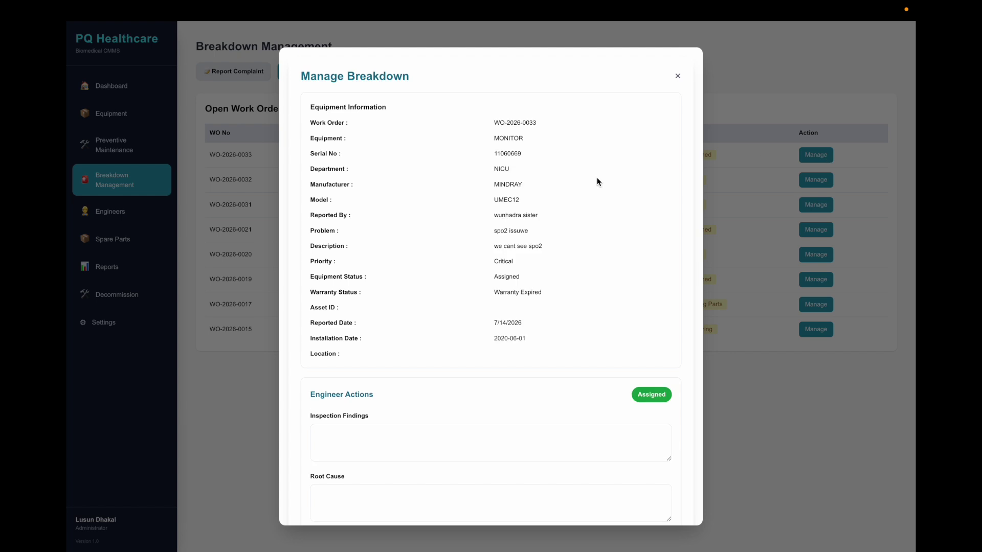
scroll(446, 200, "down", 4)
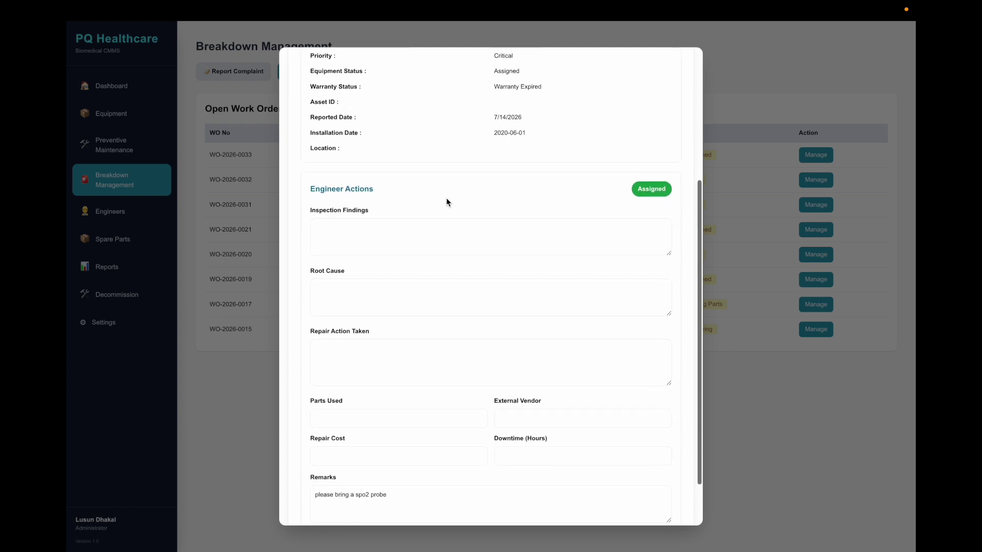
scroll(399, 347, "down", 2)
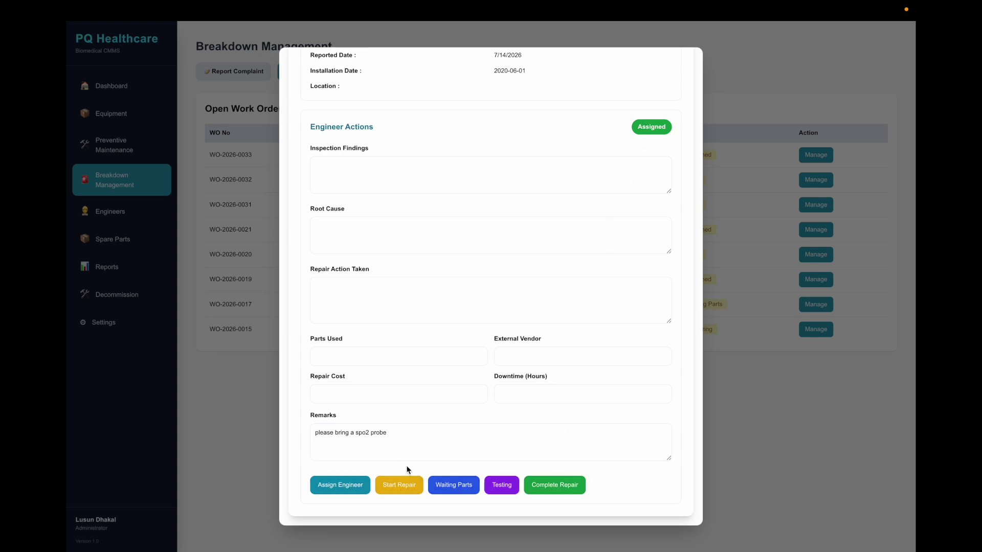
left_click(561, 493)
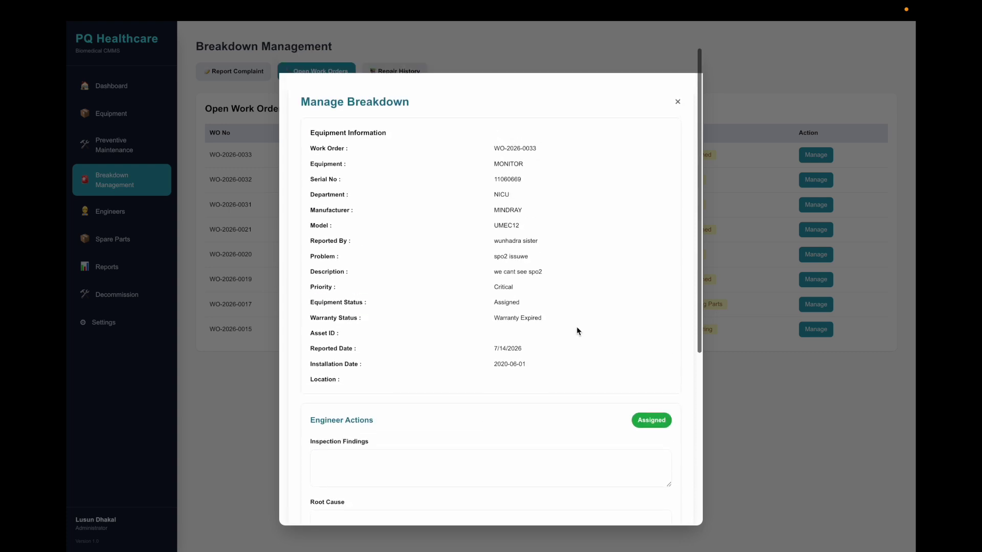
left_click(678, 78)
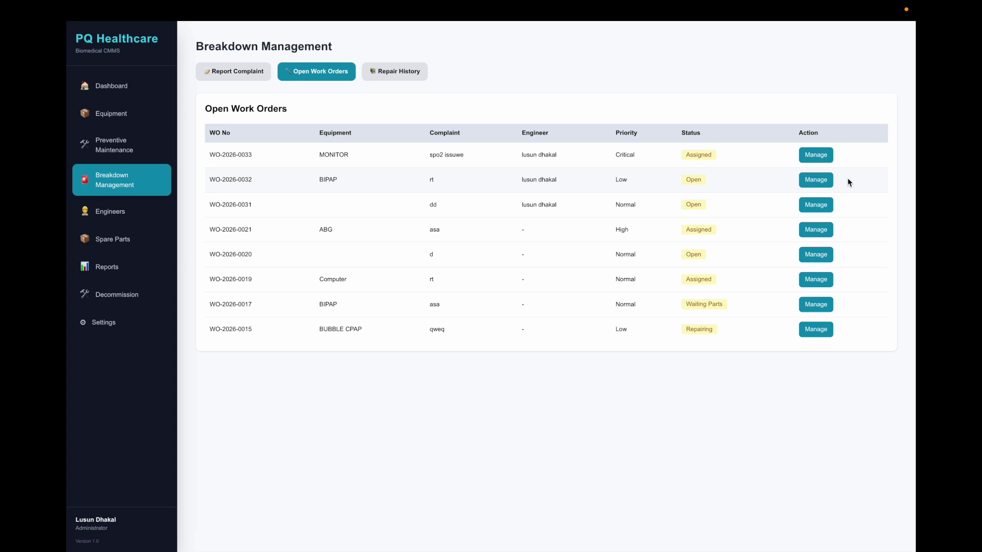
Step: Open the repair history in Breakdown Management and check the first dropdown filter, leaving it on All
left_click(399, 74)
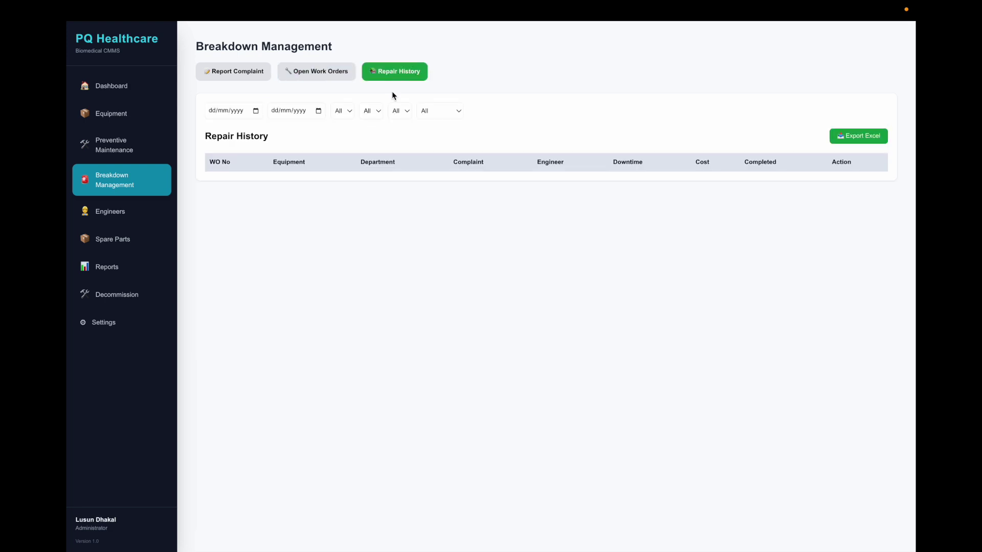
left_click(364, 116)
left_click(364, 116)
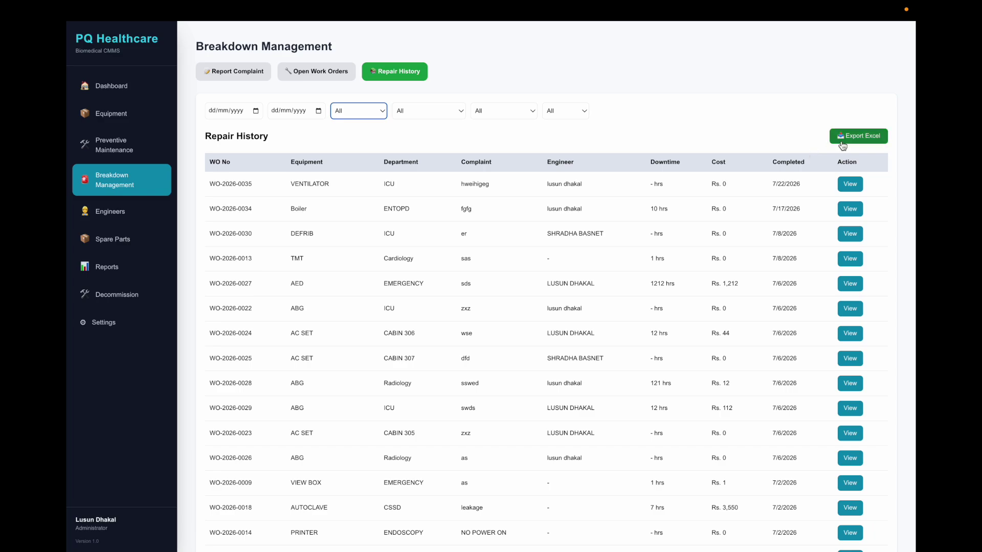
Step: View the repair service report of the ICU VENTILATOR from the repair history and close it
left_click(849, 185)
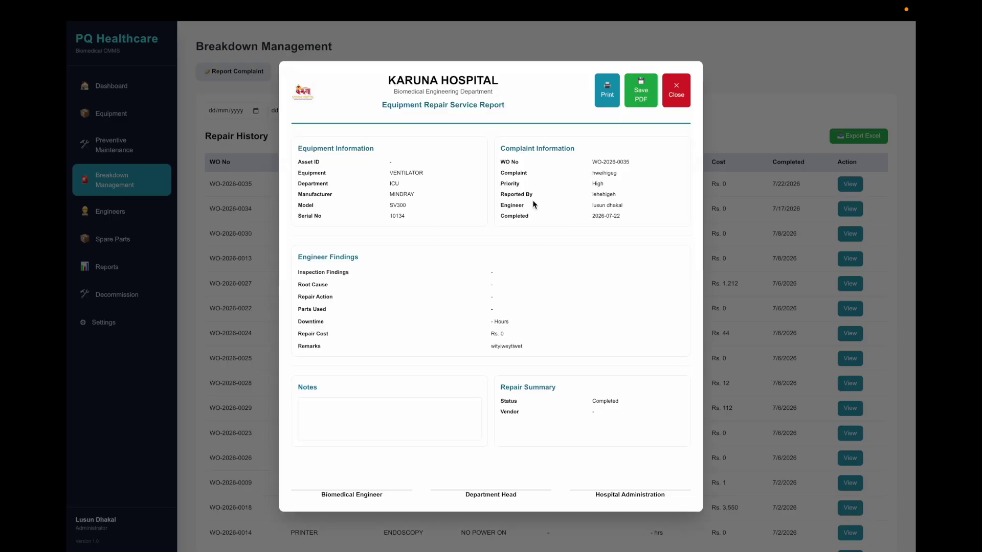
scroll(553, 198, "down", 5)
scroll(504, 411, "up", 5)
mouse_move(671, 37)
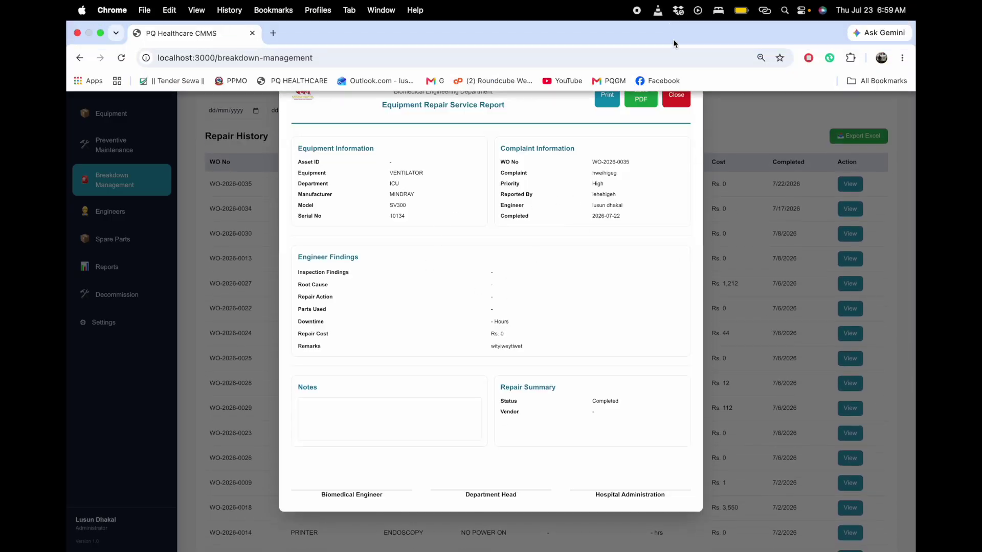
left_click(671, 100)
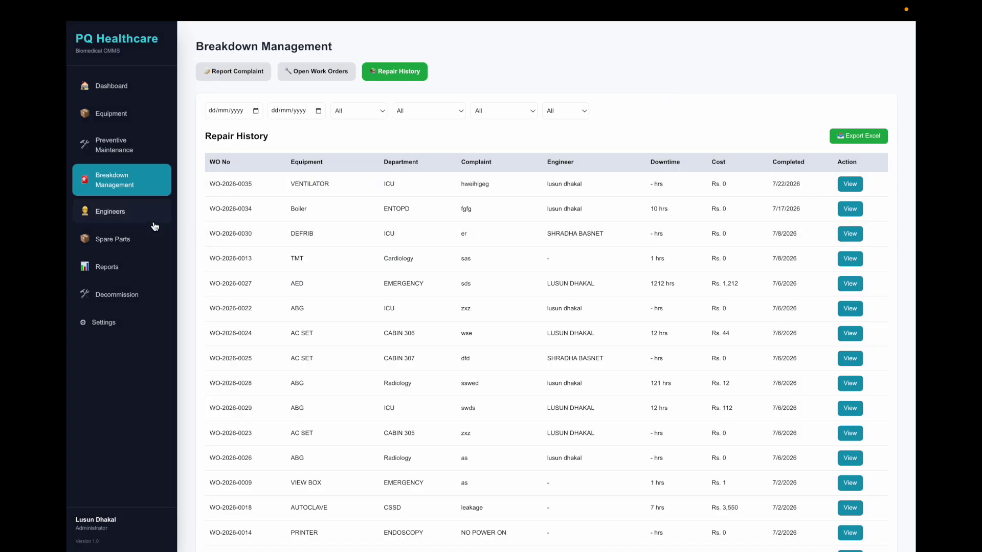
Step: Open the Engineers module, review the form for adding a new engineer and cancel it
left_click(126, 220)
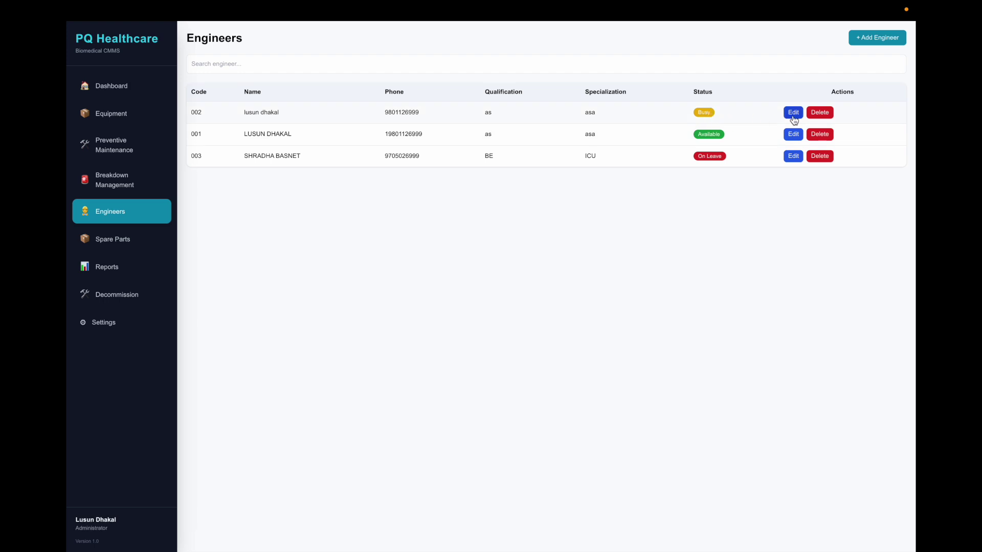
left_click(860, 42)
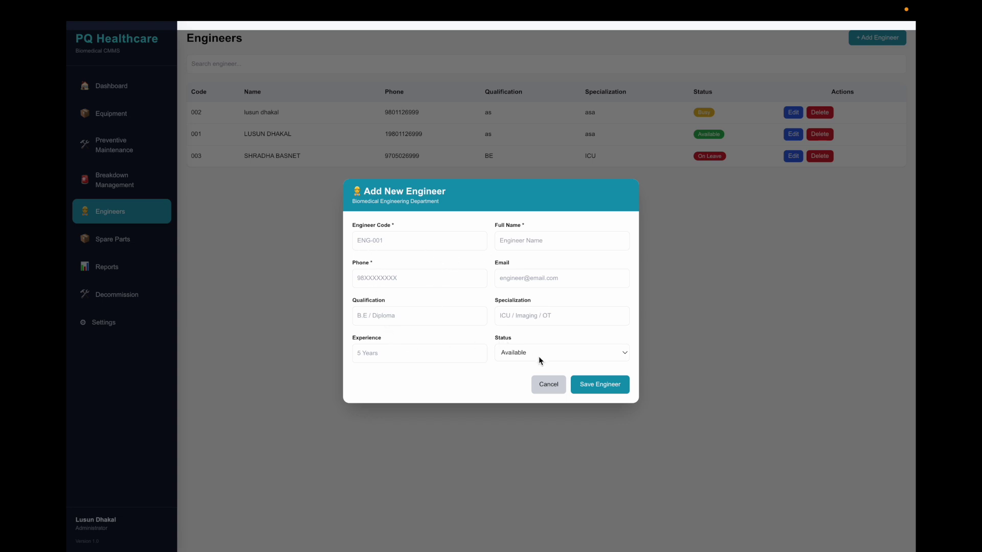
left_click(548, 384)
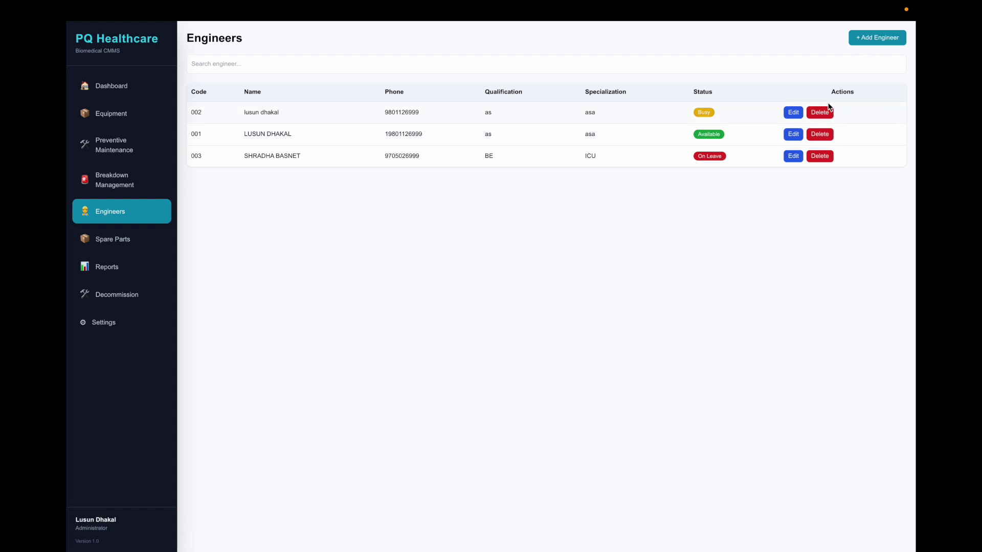
Step: Open the edit form of engineer 002, review the status options and cancel without changes
left_click(793, 113)
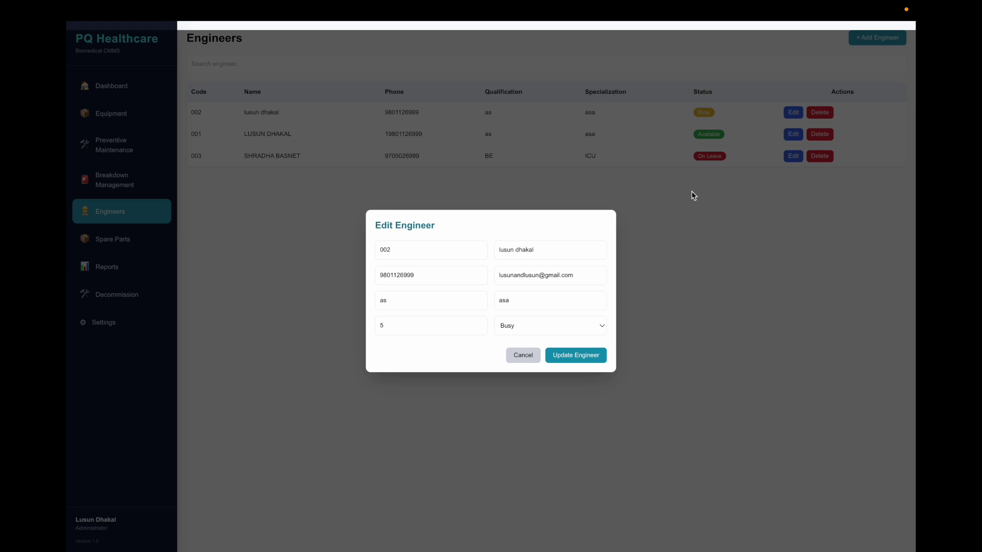
left_click(577, 321)
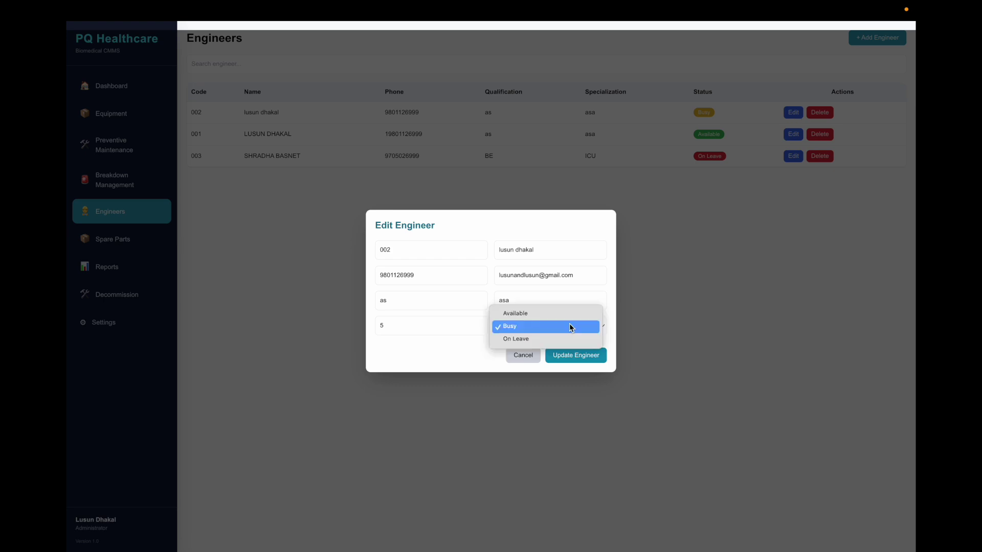
left_click(525, 354)
left_click(525, 356)
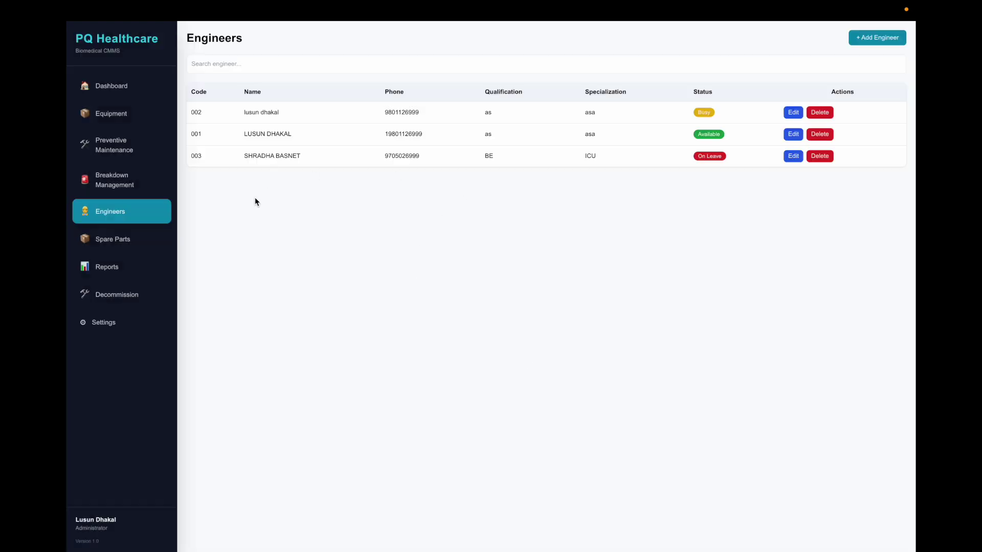
Step: Open the Spare Parts inventory and inspect its search field and filter options, leaving the filters on All
left_click(124, 244)
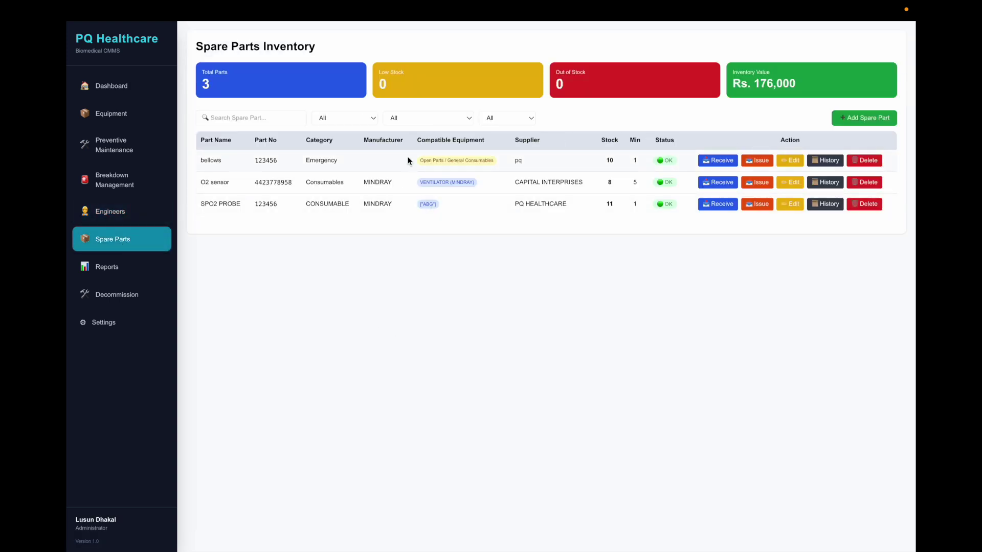
left_click(275, 120)
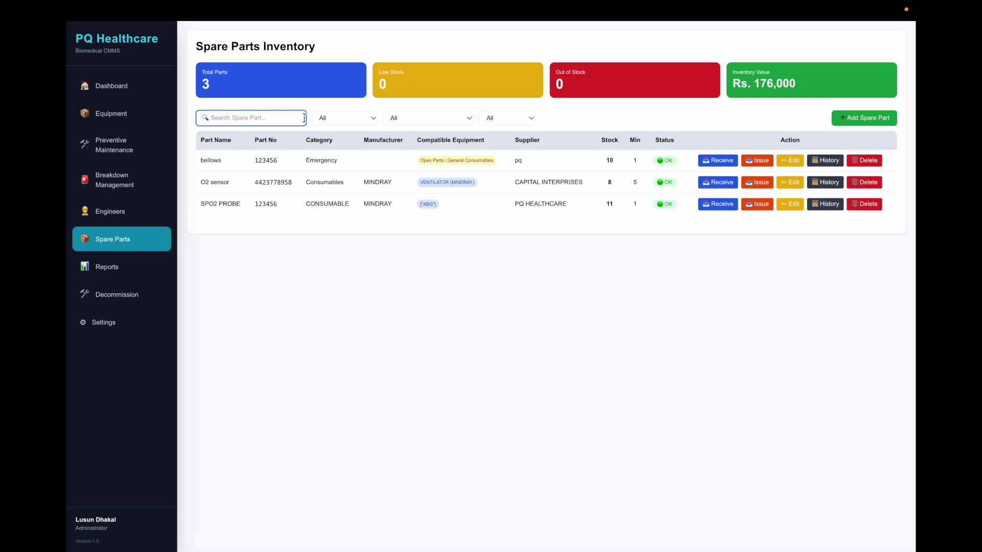
left_click(342, 124)
left_click(388, 119)
left_click(391, 118)
left_click(467, 122)
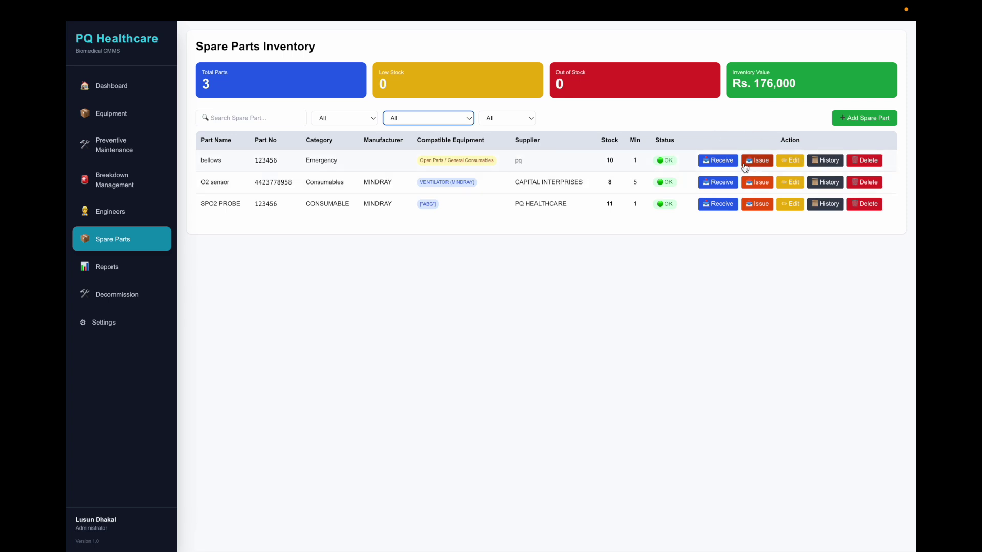
Step: Open the Add Spare Part form and review its fields from basic information through remarks
left_click(864, 118)
scroll(286, 386, "down", 5)
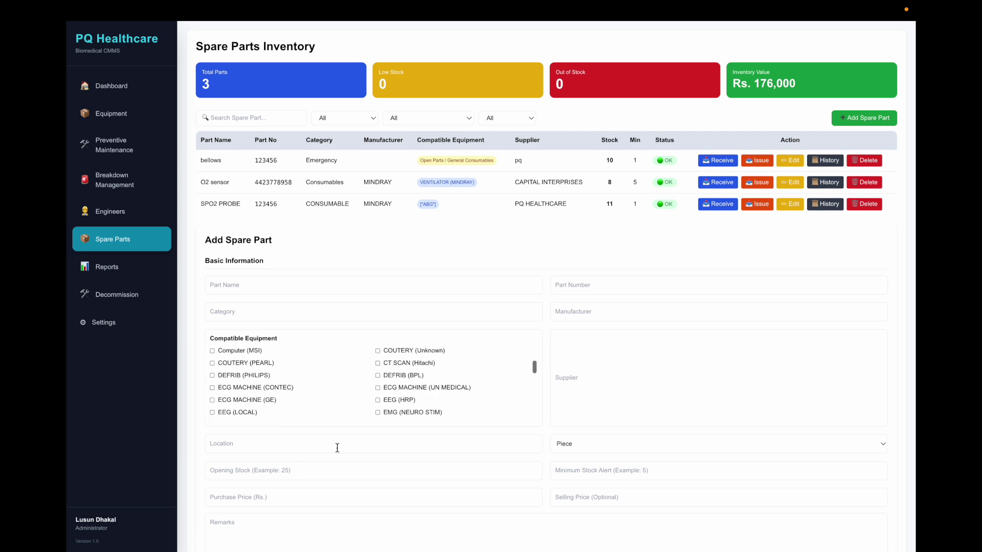
scroll(460, 450, "down", 1)
scroll(471, 436, "up", 1)
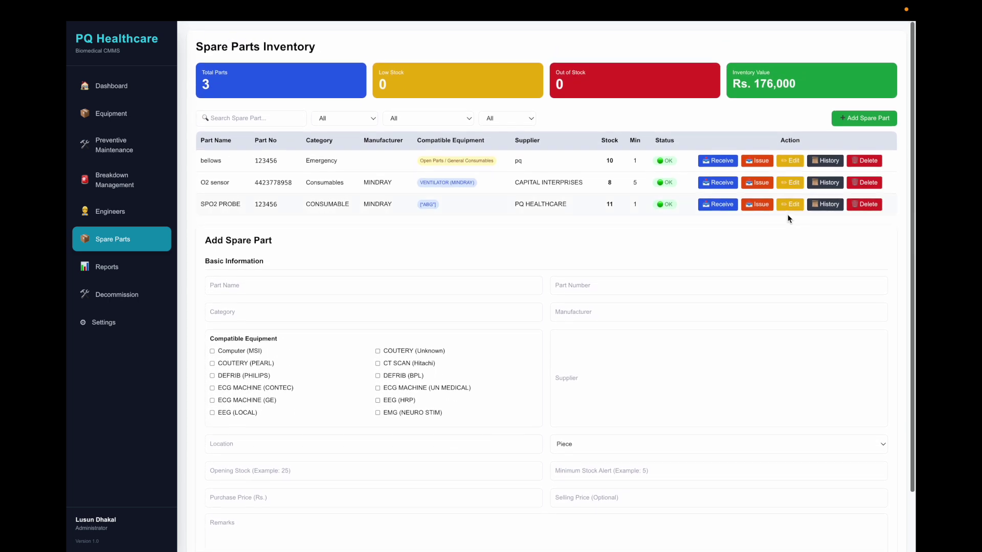
scroll(591, 421, "down", 2)
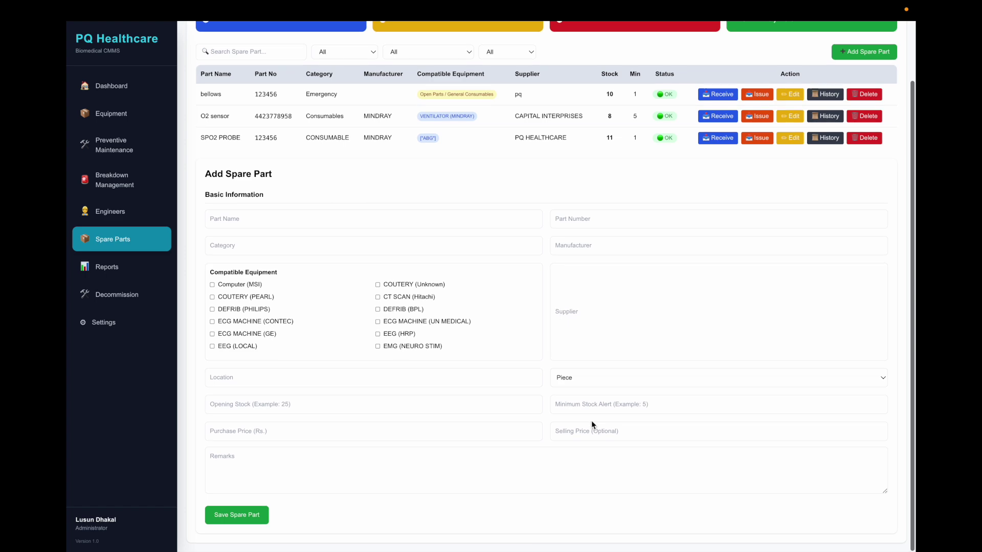
scroll(591, 421, "up", 2)
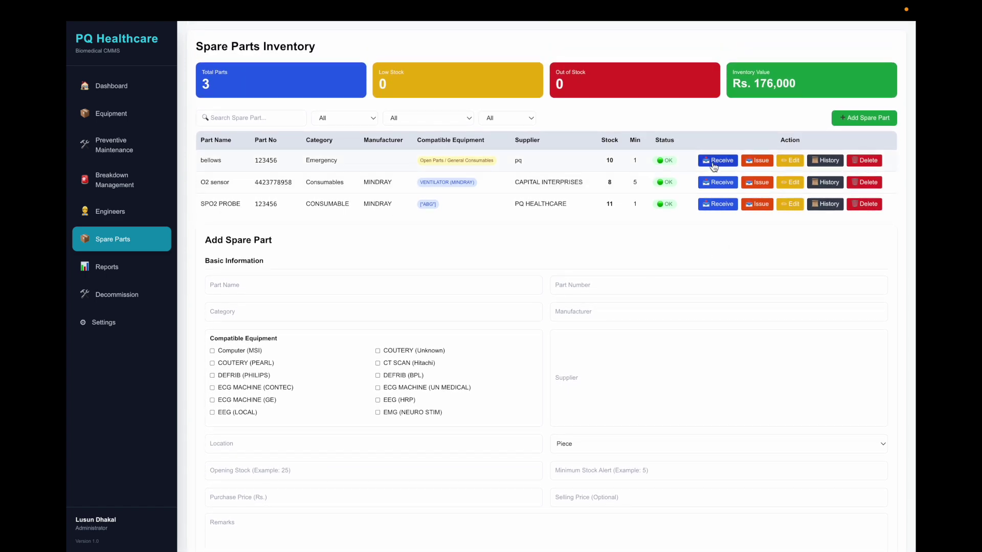
Step: Review the Receive Stock and Issue Spare Part forms for the bellows part, cancelling each one
left_click(713, 162)
left_click(437, 274)
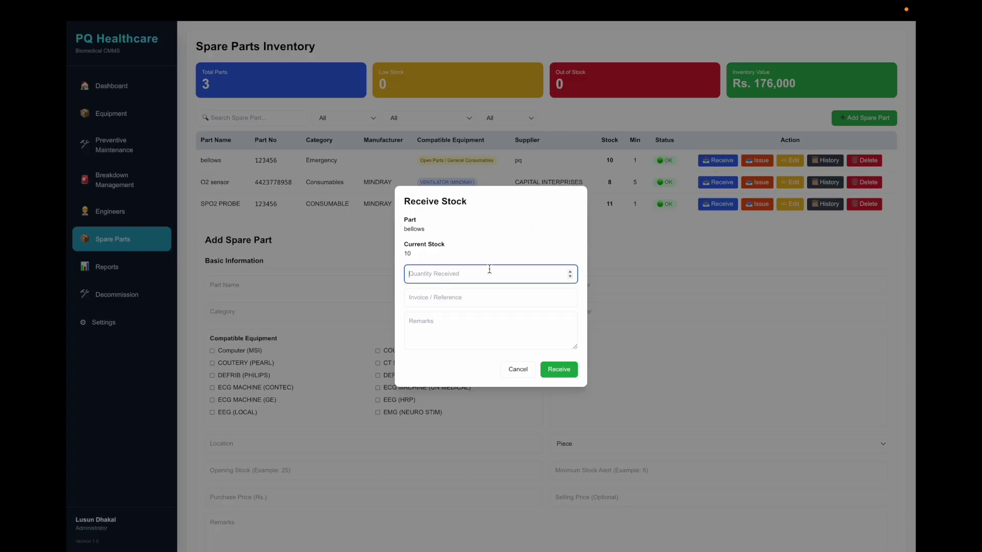
left_click(571, 277)
left_click(518, 369)
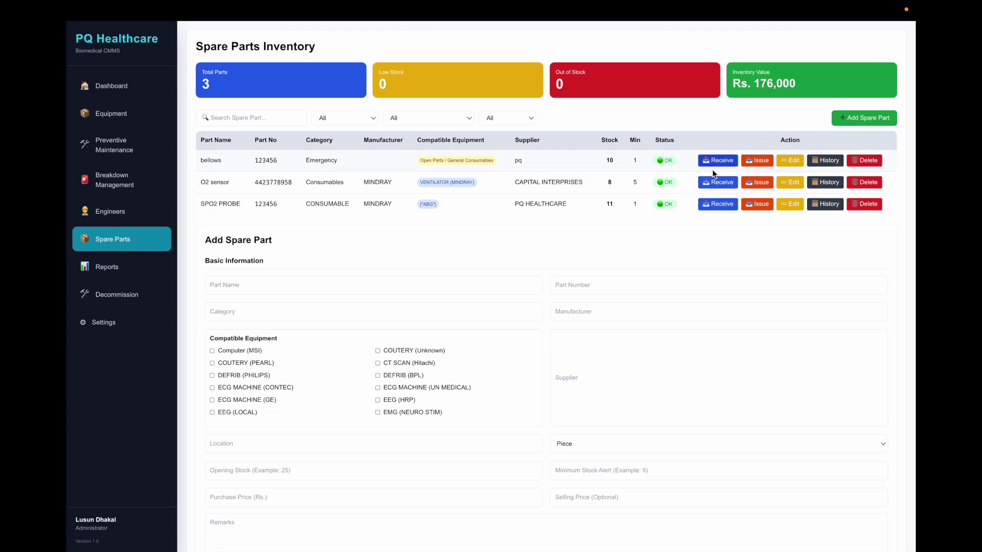
left_click(748, 163)
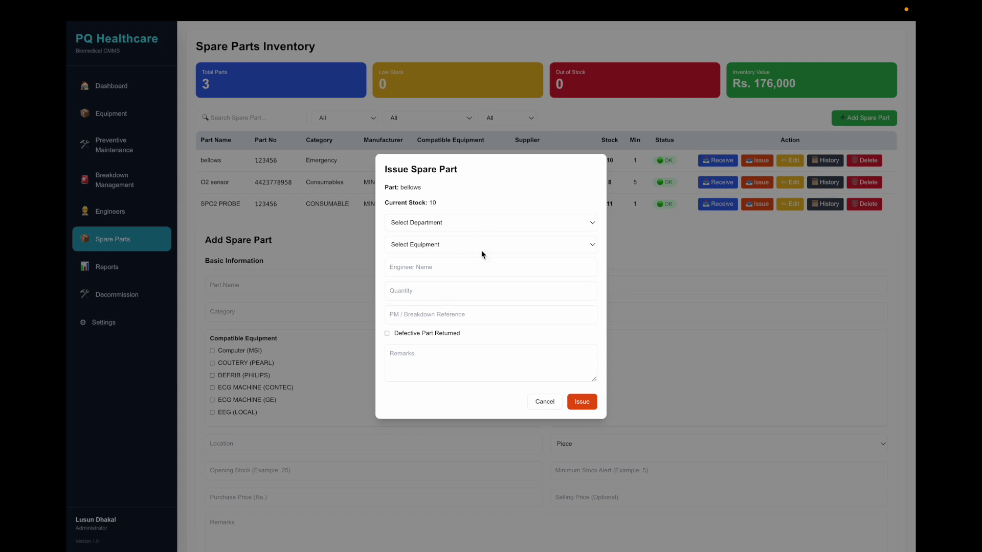
left_click(545, 403)
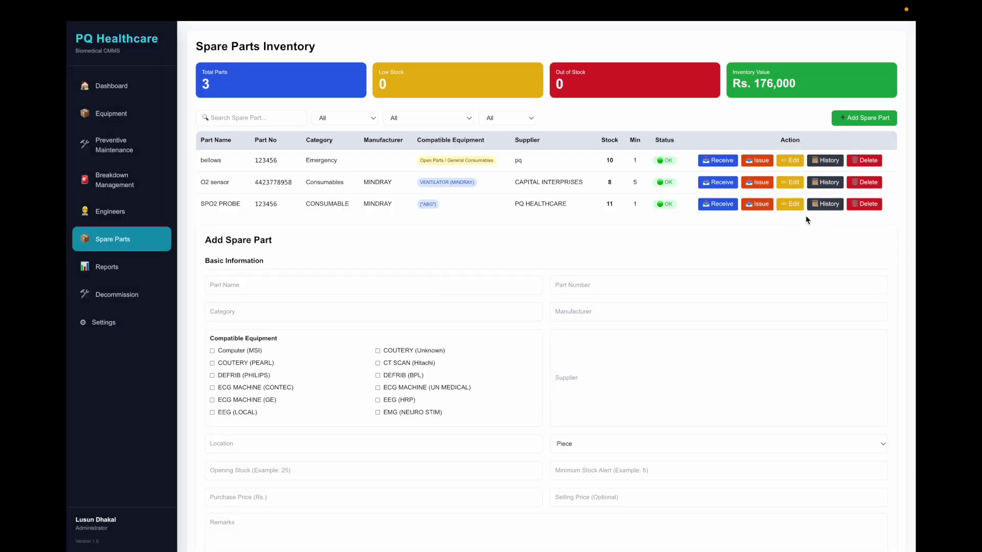
Step: View the stock movement history of bellows, filter it by Receive and by Issue, and close it
left_click(816, 161)
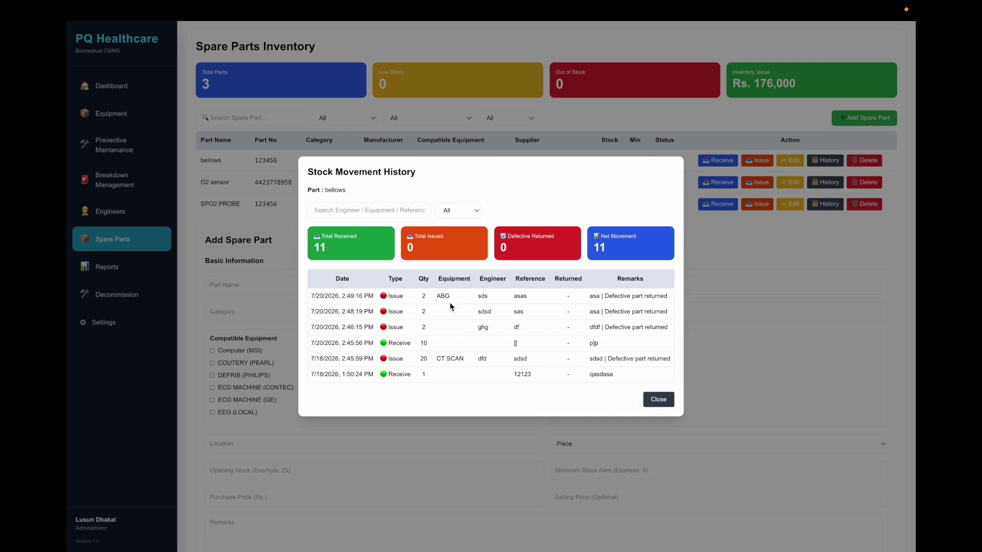
scroll(450, 302, "down", 1)
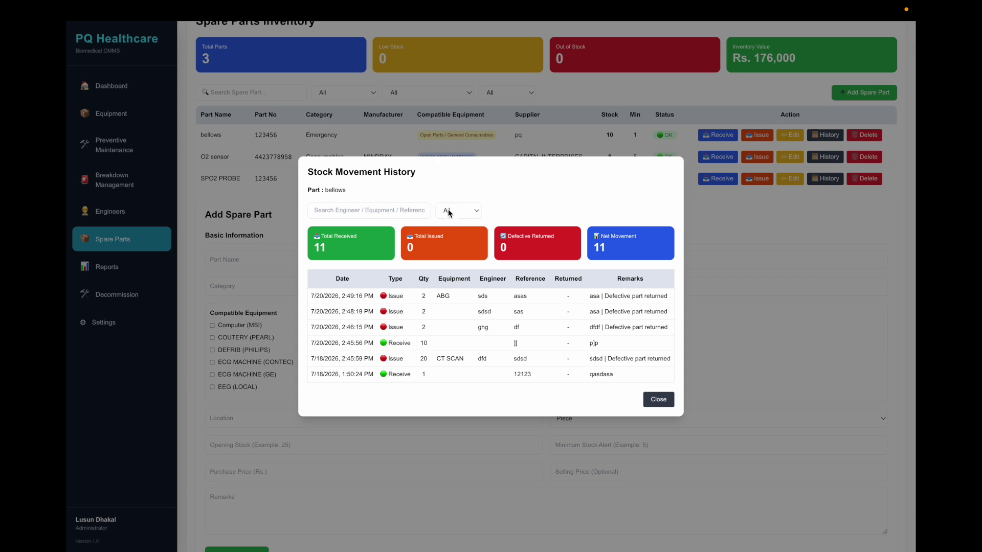
left_click(449, 211)
left_click(453, 225)
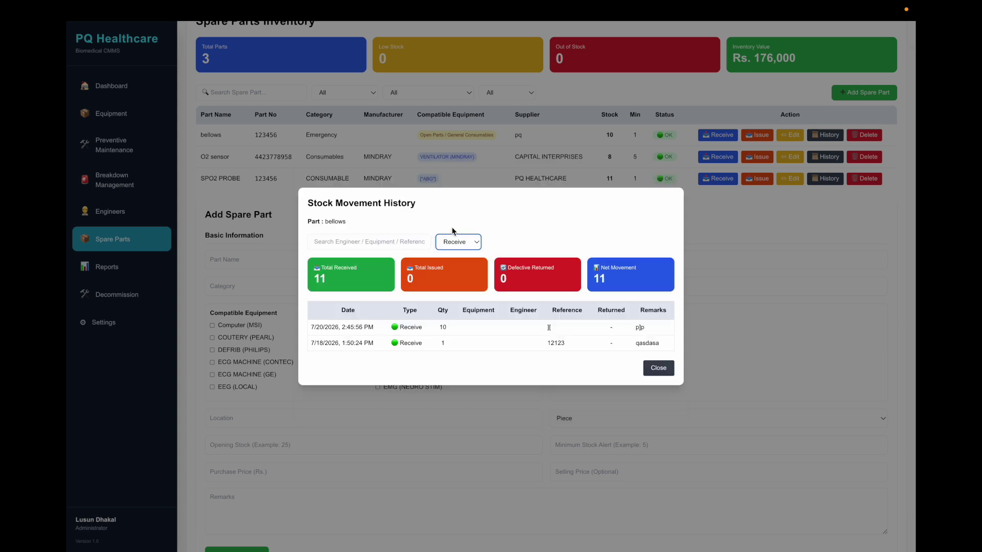
left_click(453, 257)
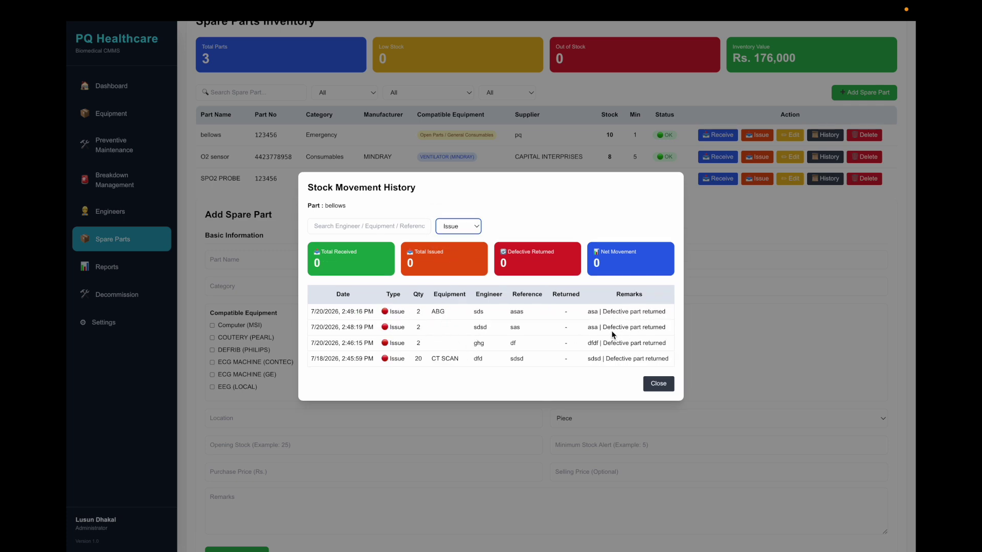
left_click(654, 383)
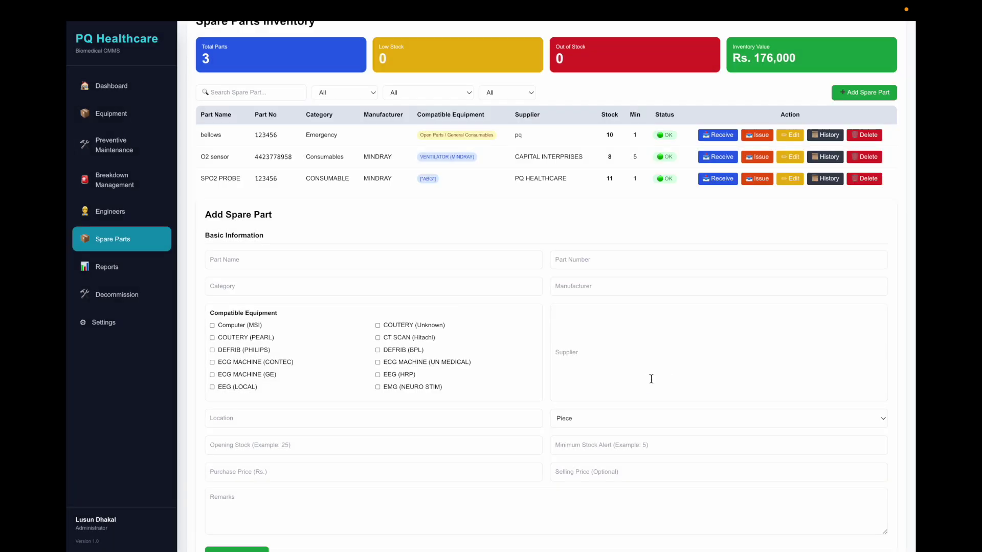
Step: Look through the compatible equipment list in the Add Spare Part form
scroll(459, 228, "down", 1)
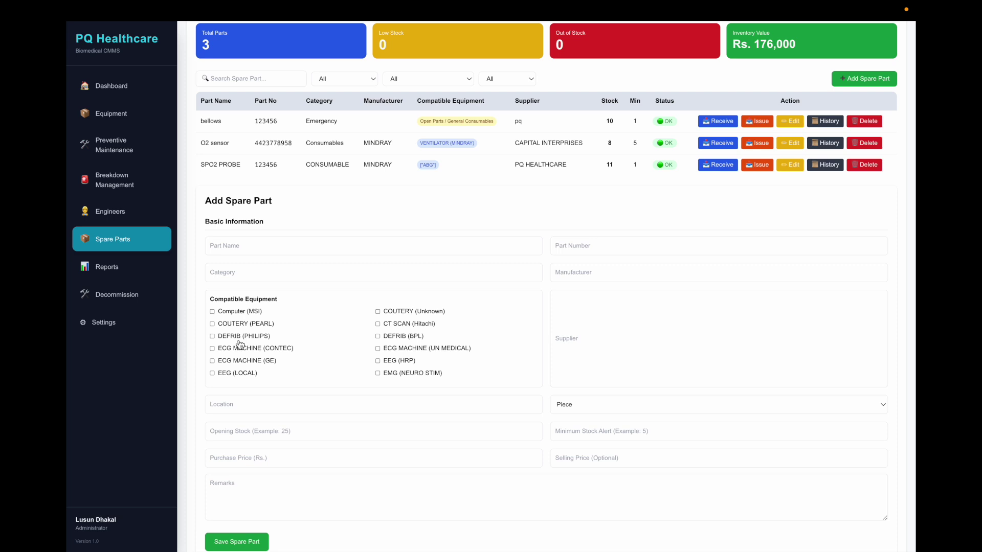
scroll(235, 347, "down", 5)
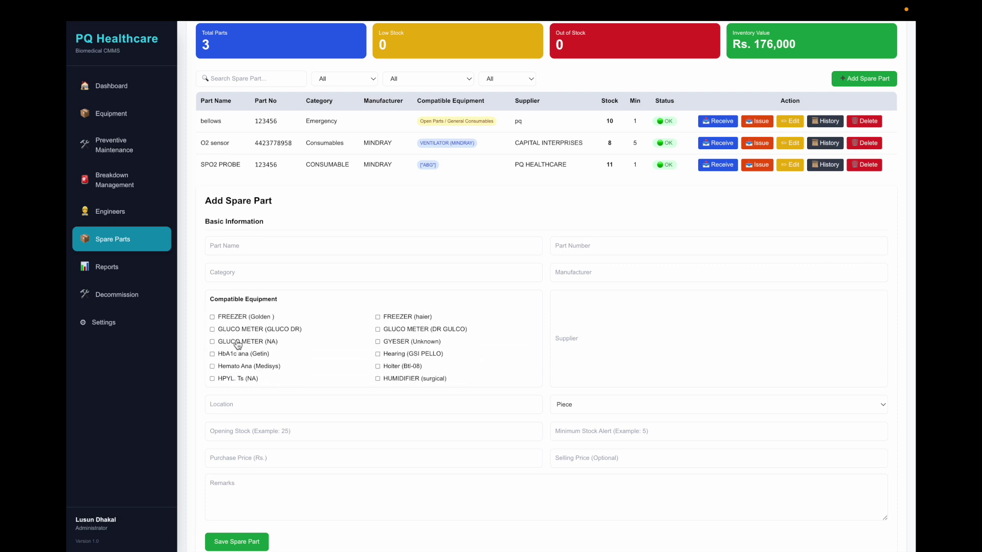
scroll(266, 346, "down", 1)
scroll(266, 346, "up", 2)
scroll(265, 346, "up", 1)
scroll(488, 332, "up", 2)
scroll(524, 400, "up", 1)
scroll(524, 401, "up", 1)
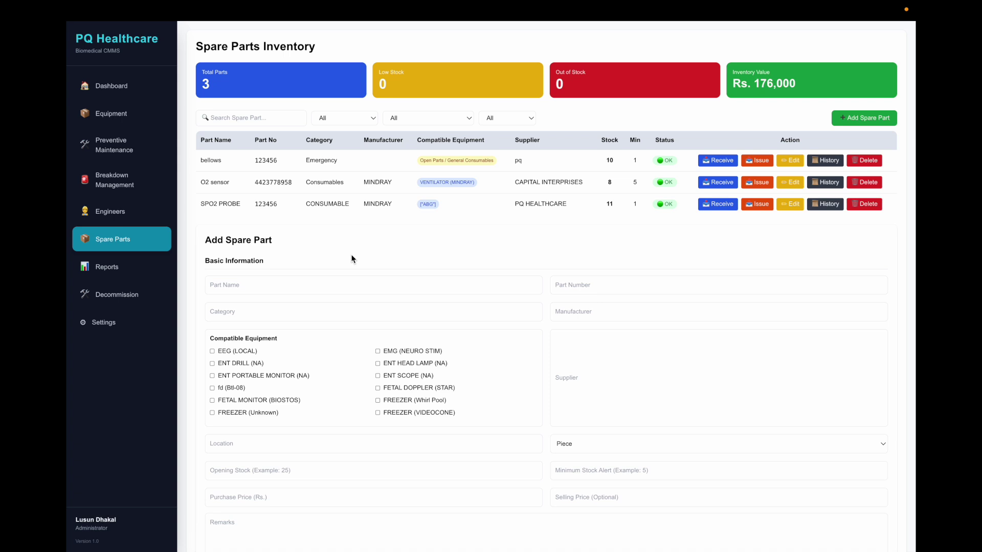
Step: Return to the dashboard and revisit each module page in order, from equipment through spare parts
scroll(477, 388, "down", 1)
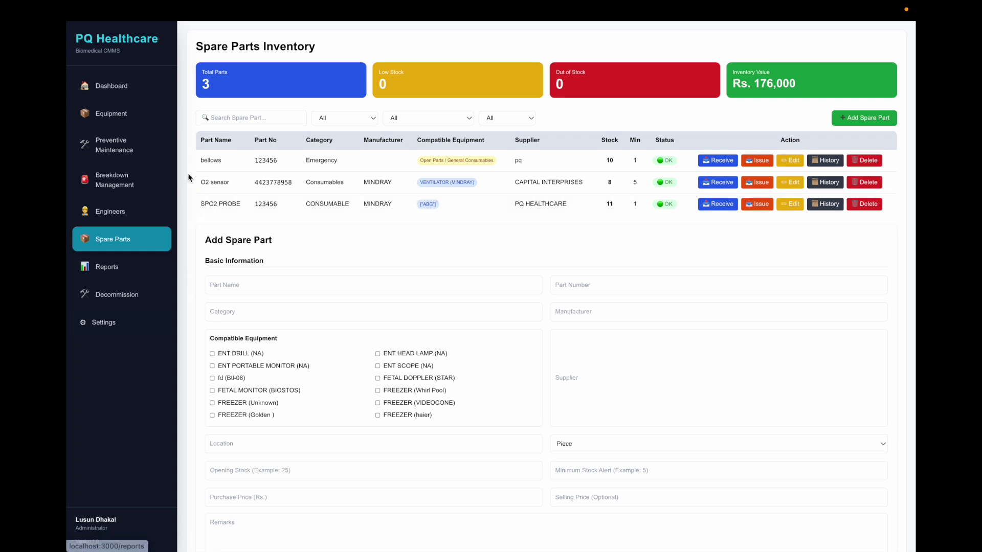
left_click(120, 95)
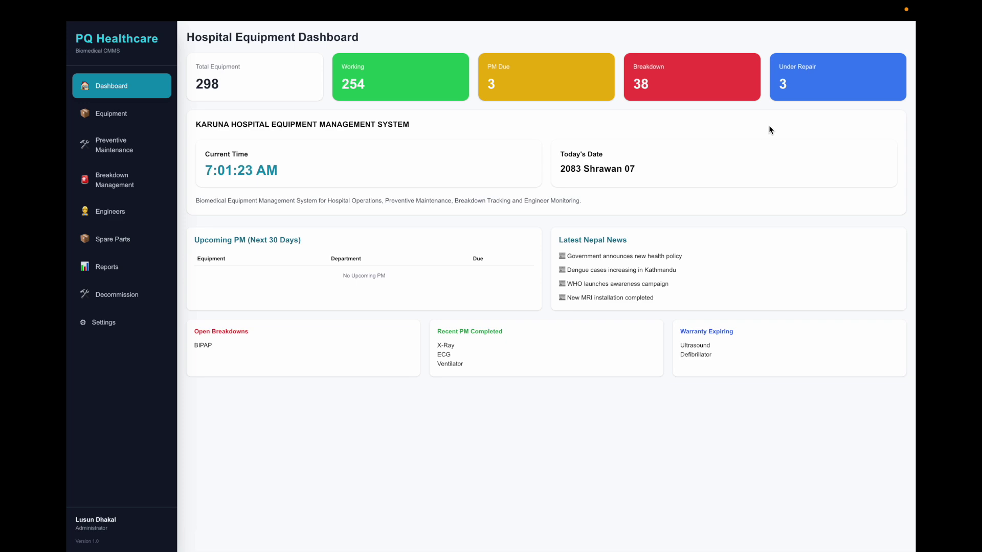
left_click(97, 112)
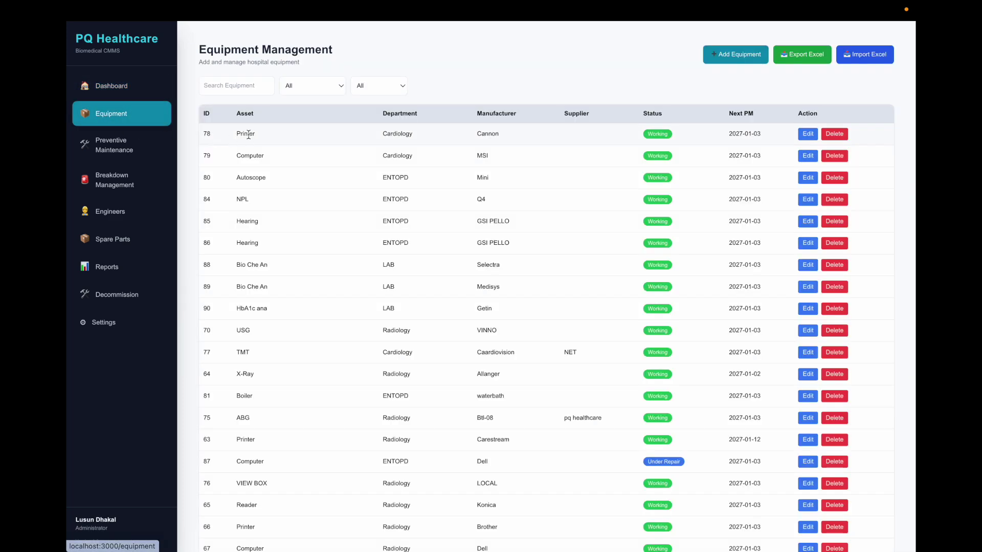
left_click(123, 148)
left_click(117, 187)
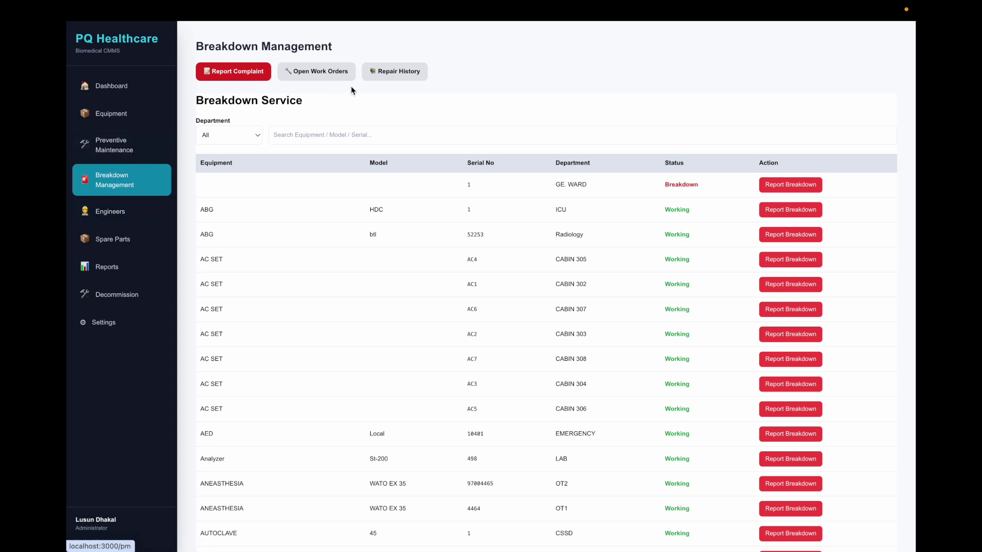
left_click(115, 217)
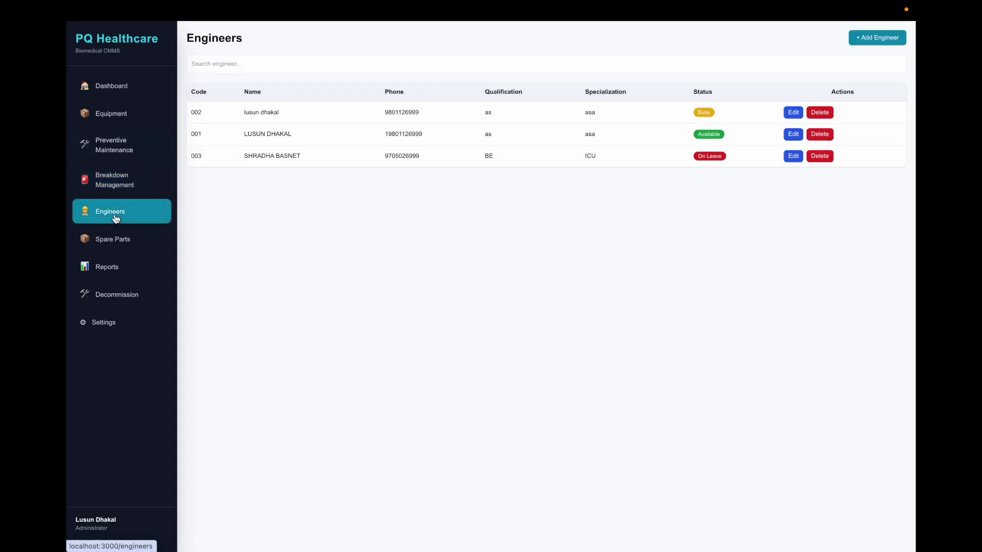
left_click(113, 241)
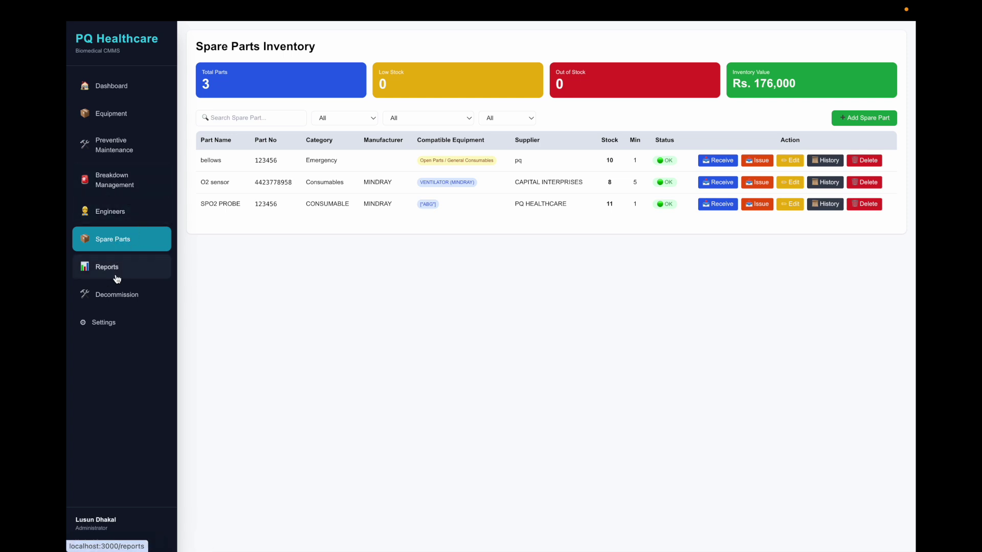
Step: Open the Preventive Maintenance page and examine the X-Ray entry in the July 2026 PM calendar
left_click(121, 150)
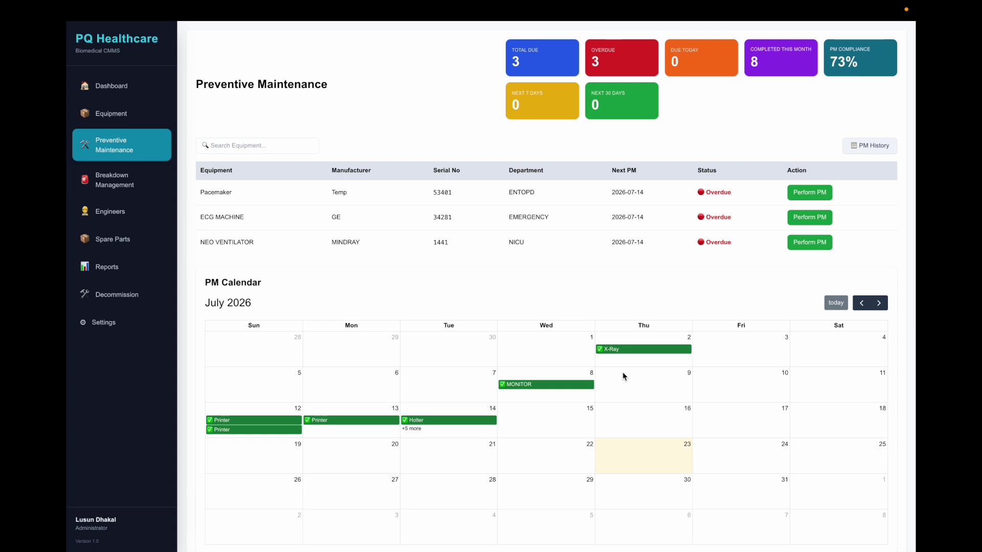
left_click(652, 350)
left_click(555, 335)
Step: Open the preventive maintenance history, view the Otoscope's service report and close it
left_click(871, 146)
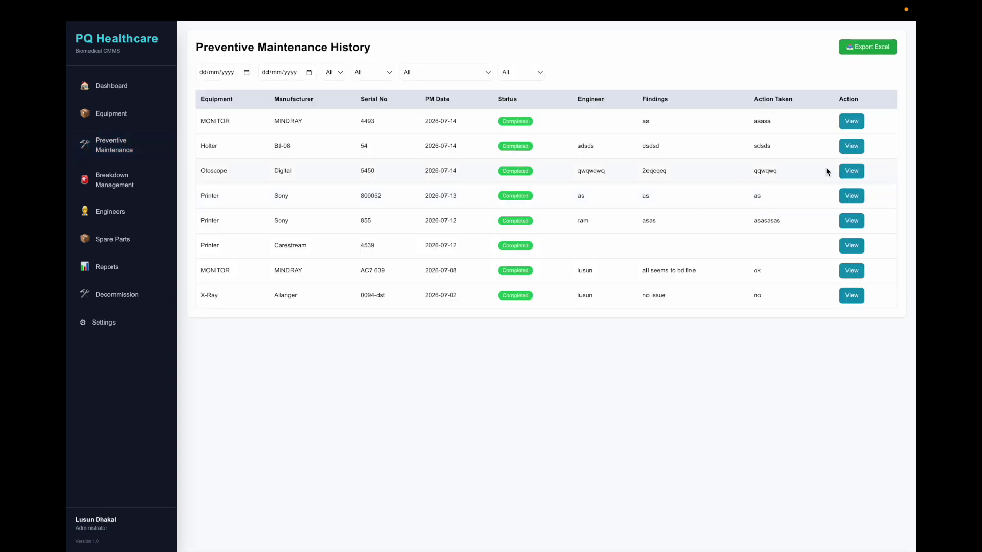
left_click(851, 171)
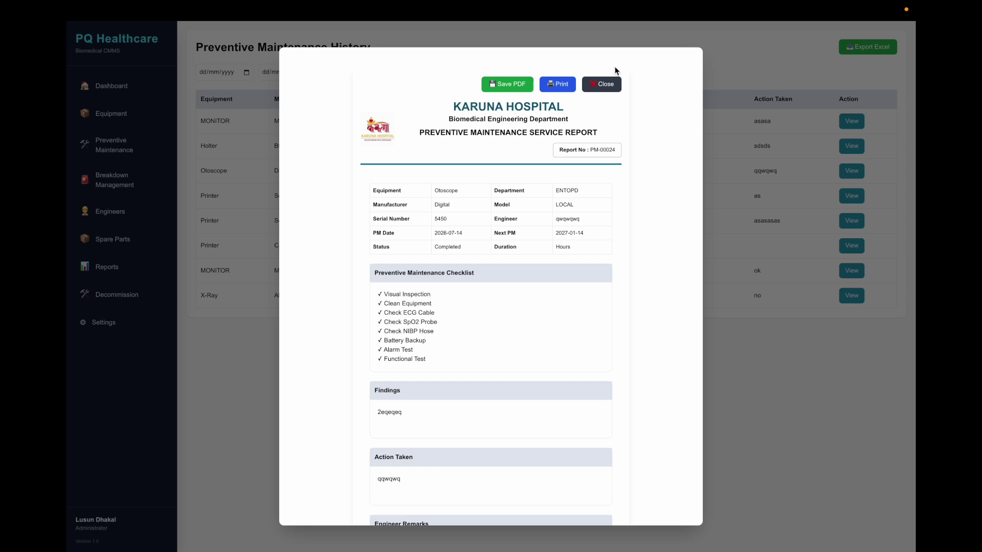
left_click(602, 86)
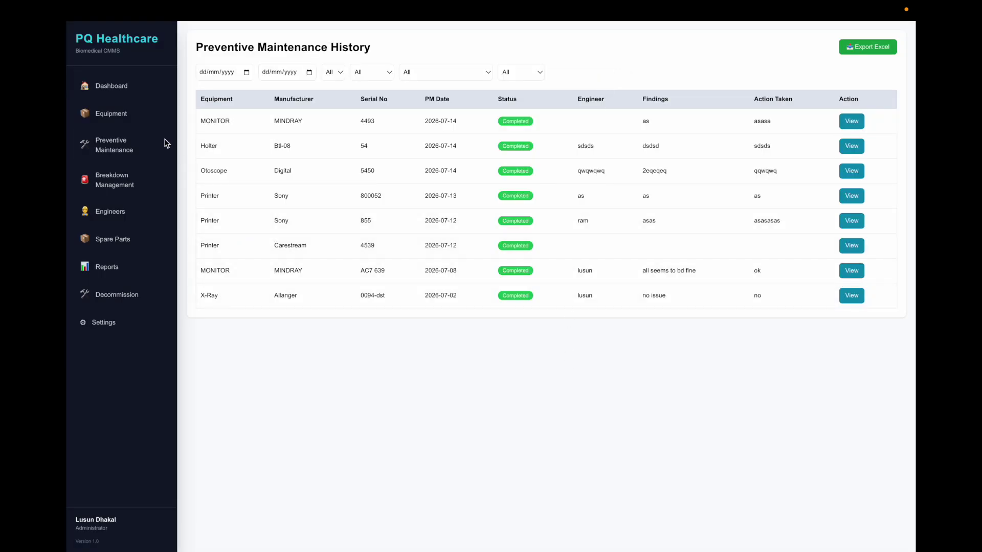
Step: Return to the dashboard and recap the spare parts, breakdown management and engineers pages, ending on Preventive Maintenance
left_click(128, 108)
left_click(112, 86)
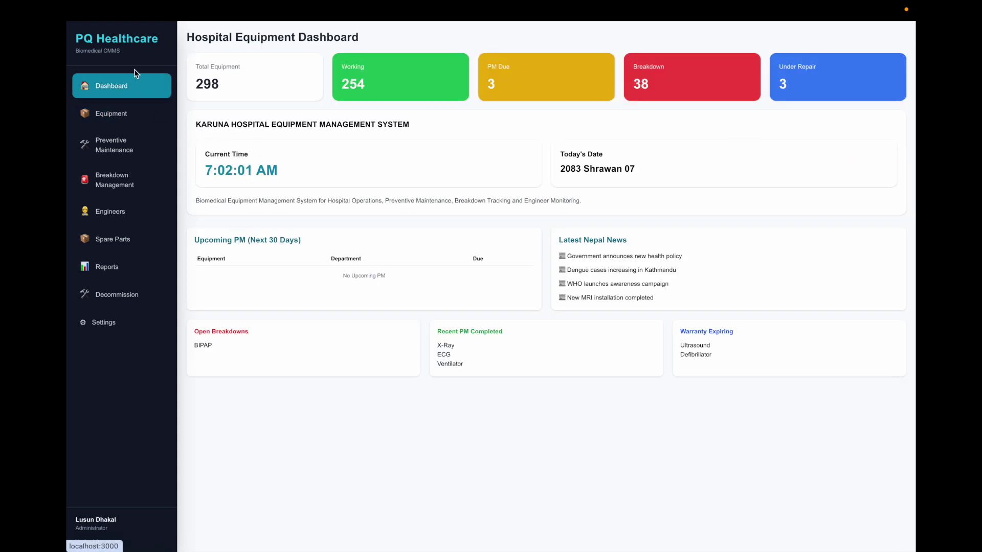
left_click(110, 239)
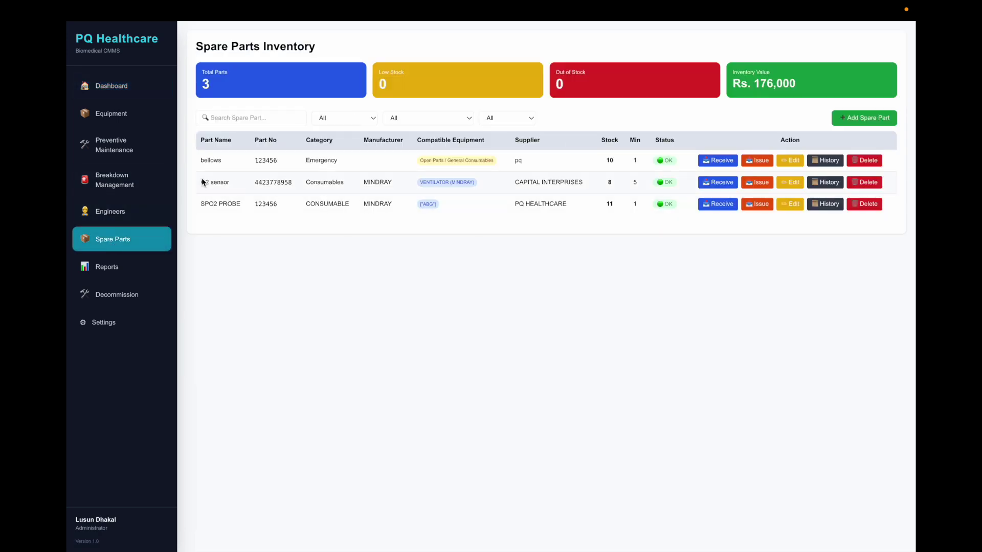
left_click(114, 181)
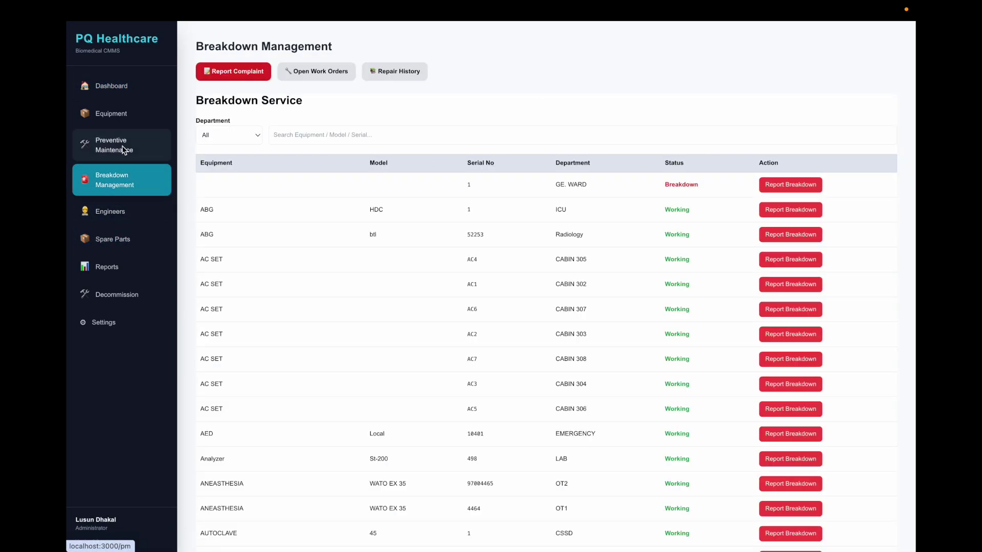
left_click(122, 149)
left_click(125, 240)
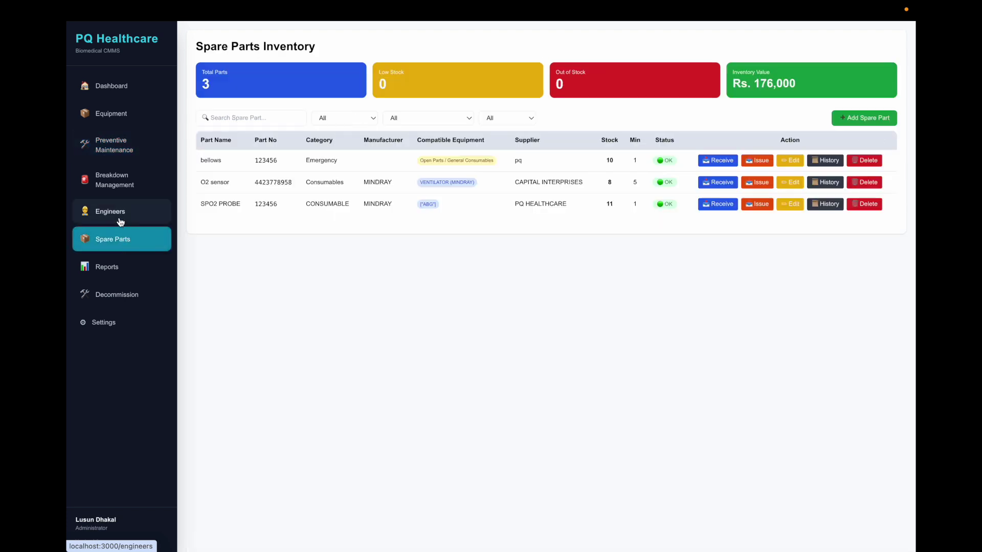
left_click(121, 221)
left_click(120, 239)
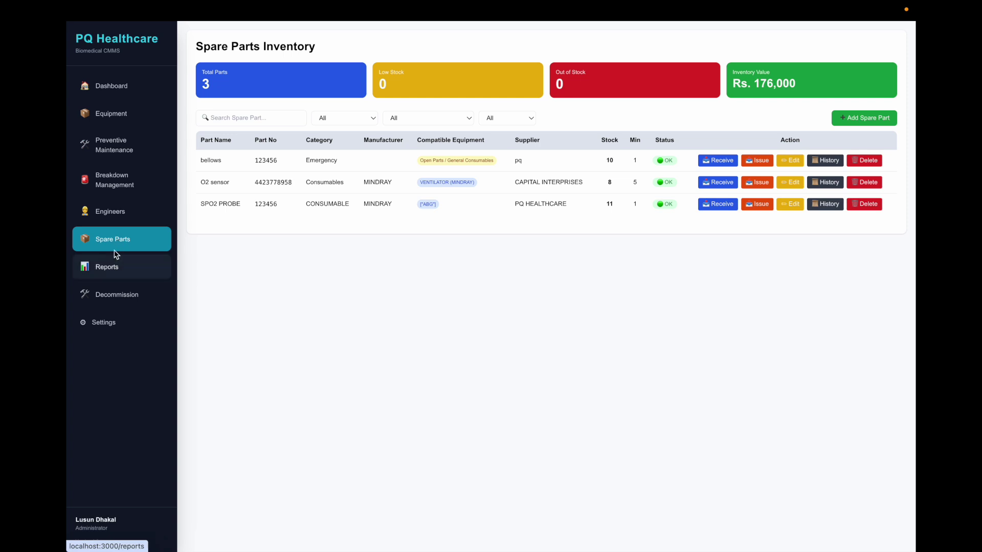
left_click(110, 214)
left_click(114, 188)
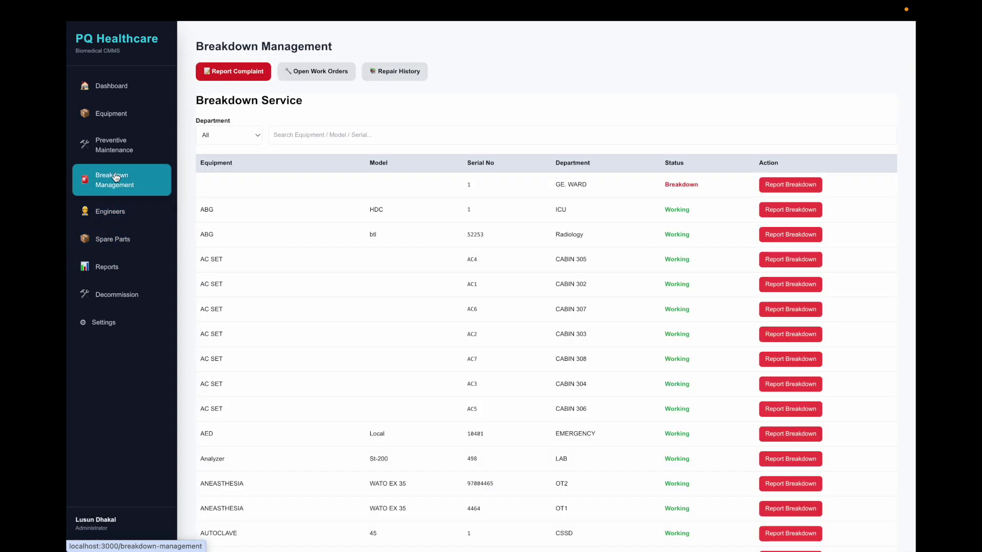
left_click(119, 144)
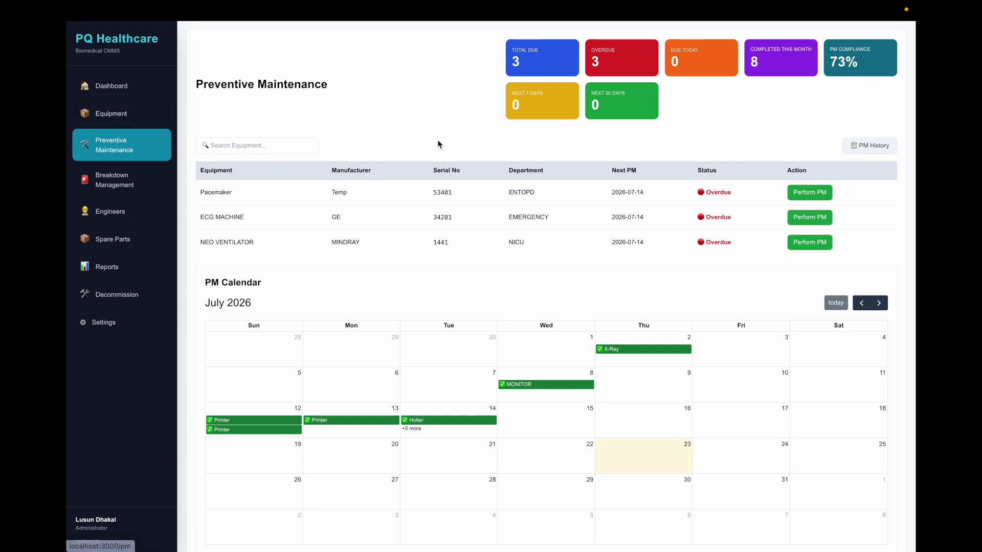